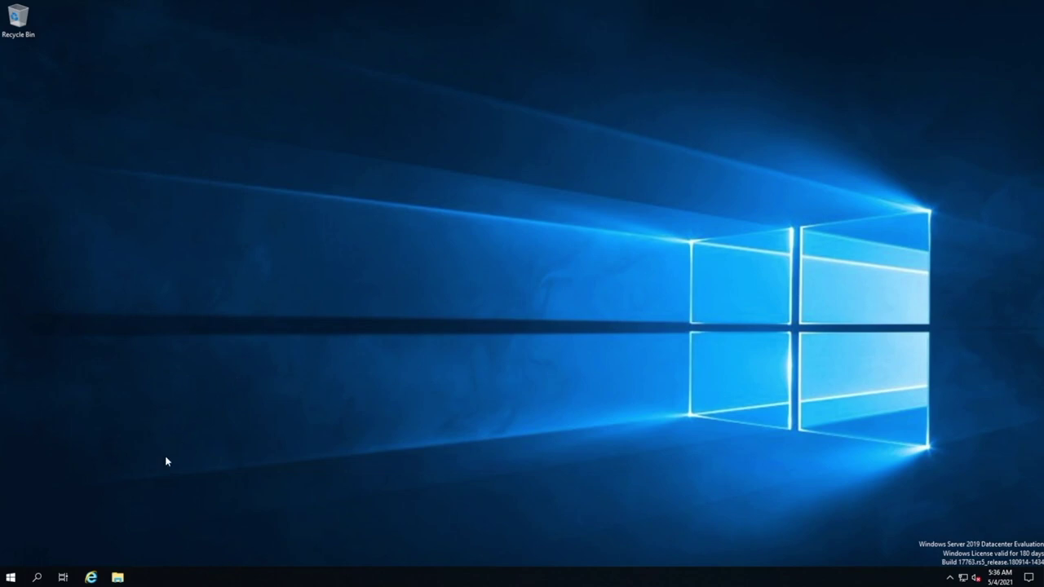
Step: Launch Server Manager from Start, move its window right, and show the Manage menu
click(10, 577)
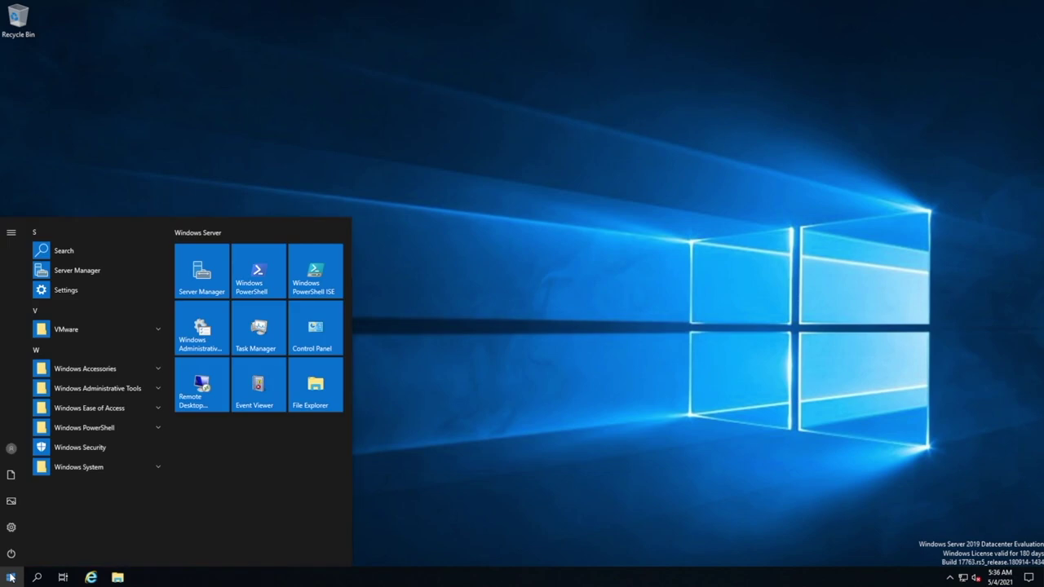
click(202, 272)
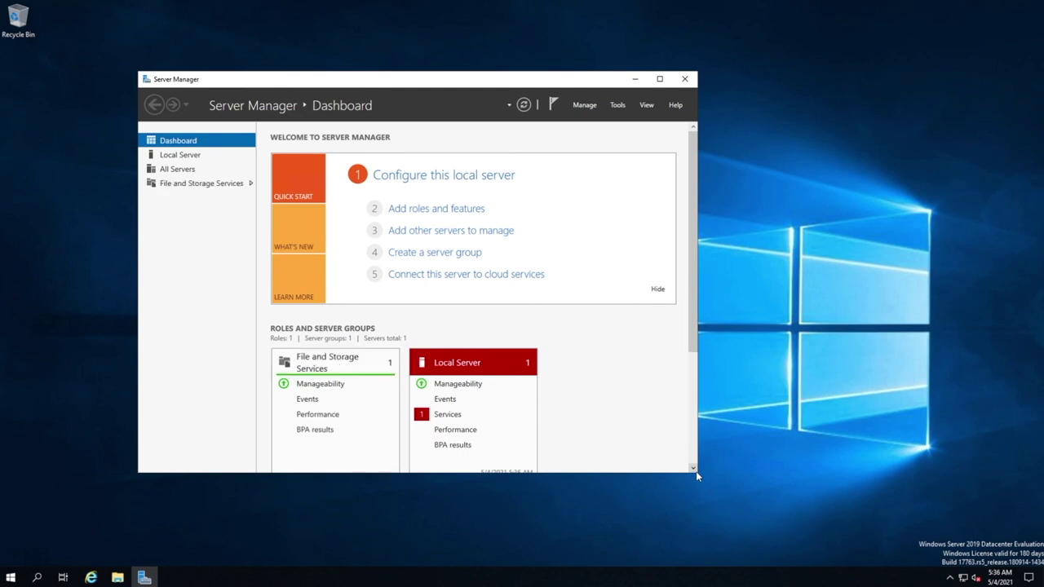
scroll(697, 472, down, 2)
scroll(571, 376, up, 2)
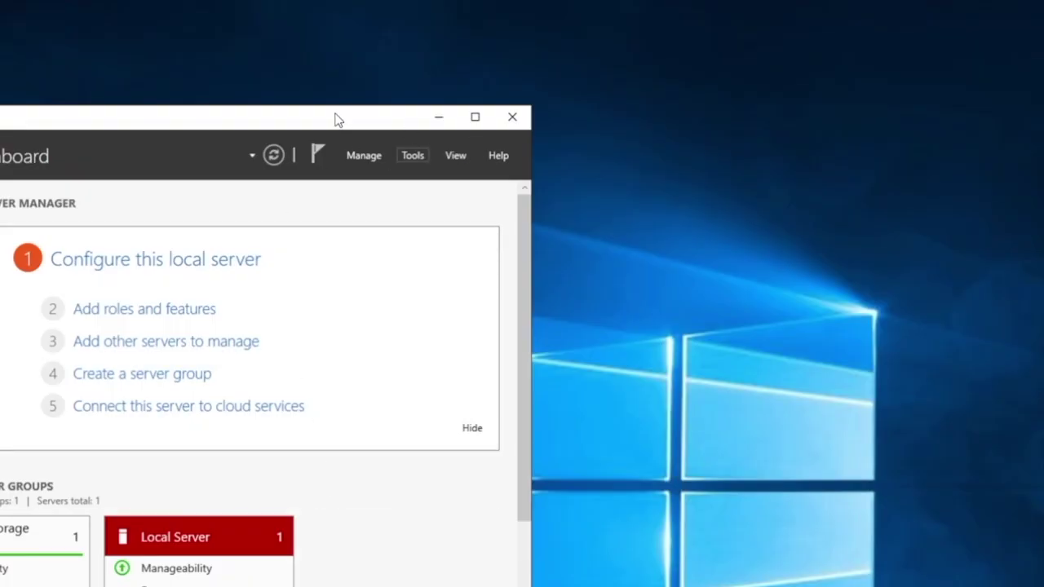
drag(338, 120, 532, 101)
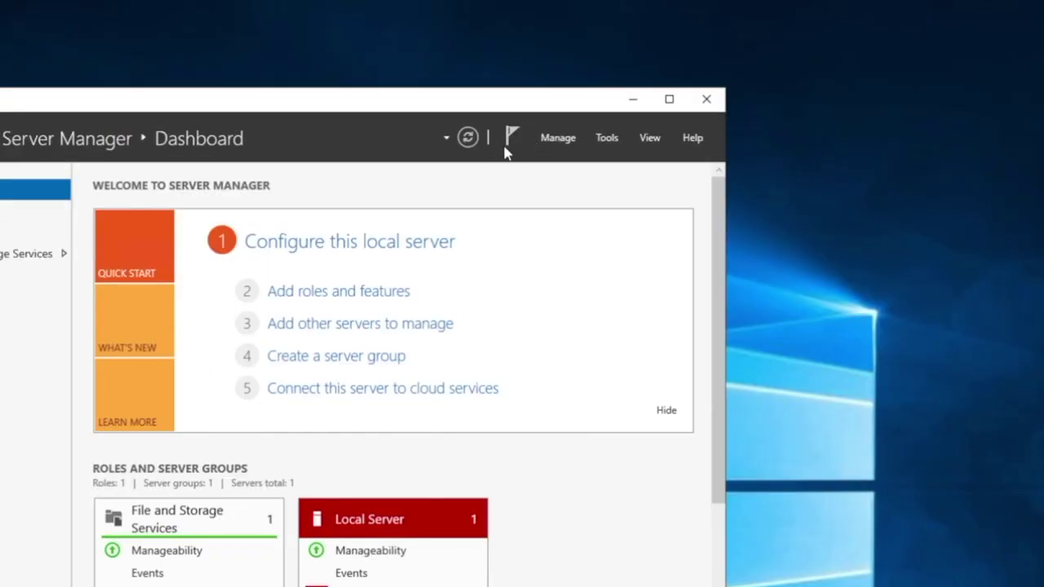
click(559, 141)
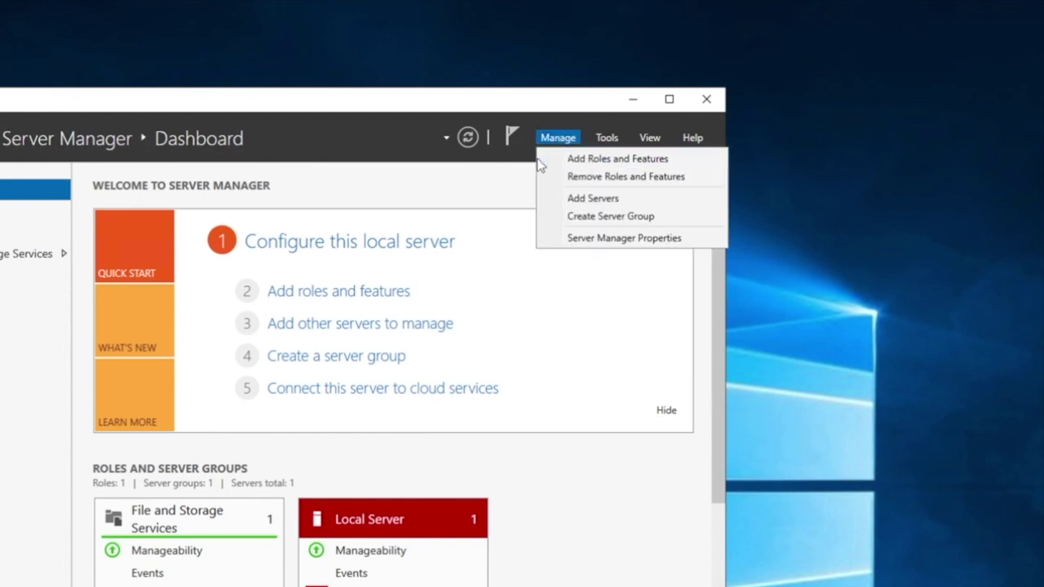
Step: Start Add Roles and Features with role-based installation targeting WSUS.demodomain.com
click(543, 159)
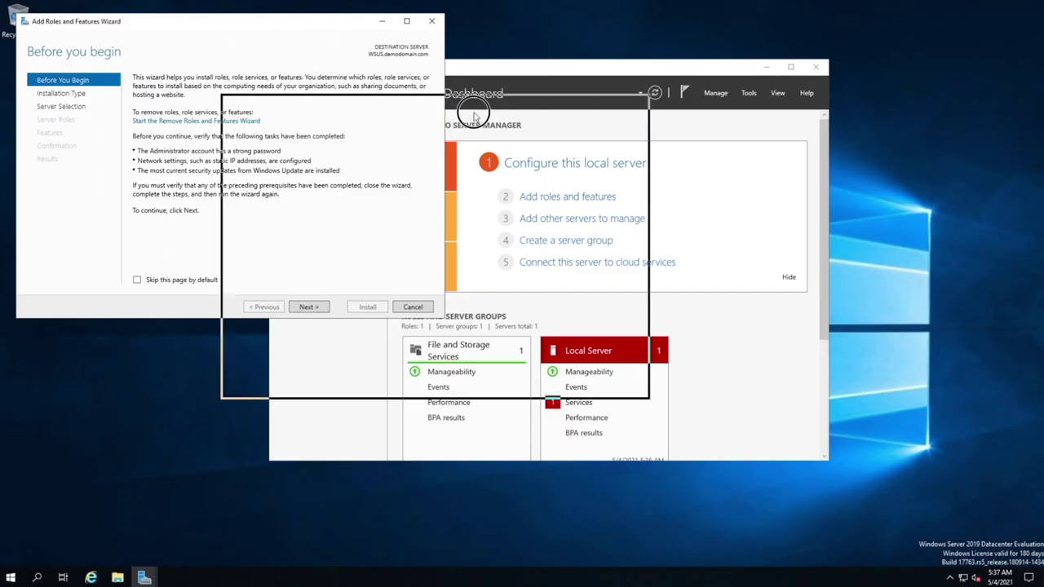
drag(476, 117, 518, 114)
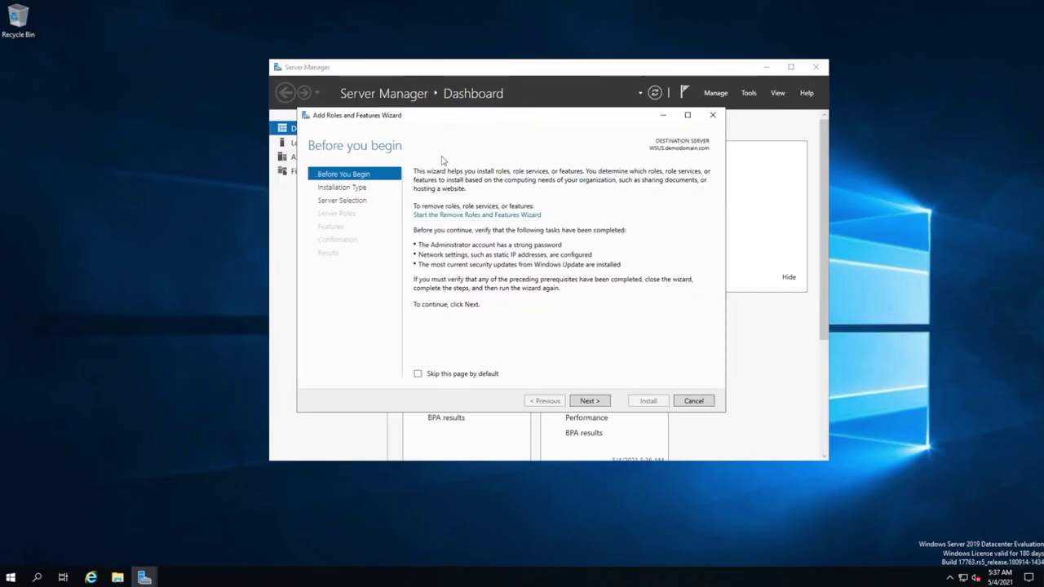
click(601, 403)
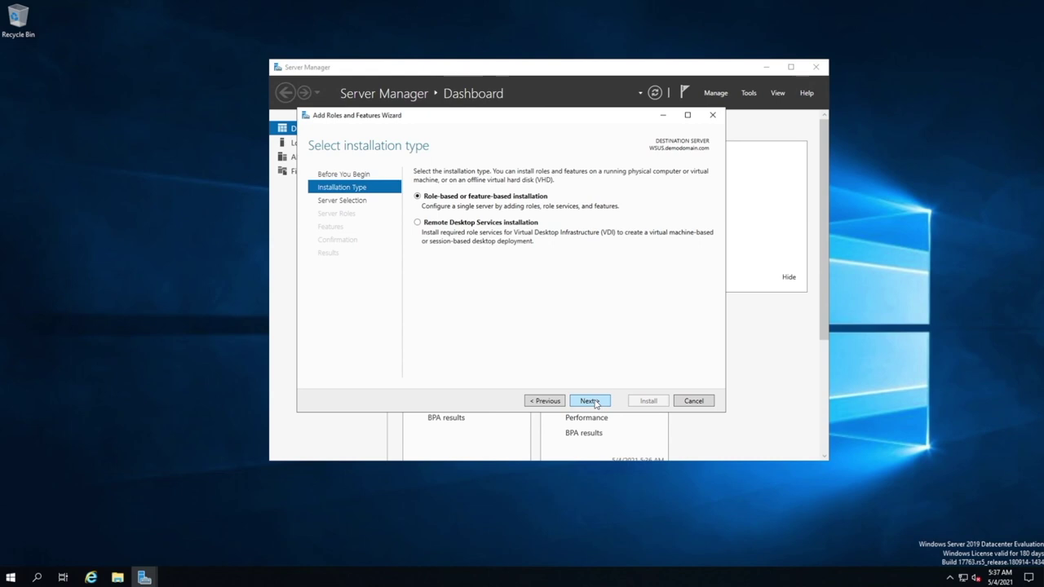
click(595, 403)
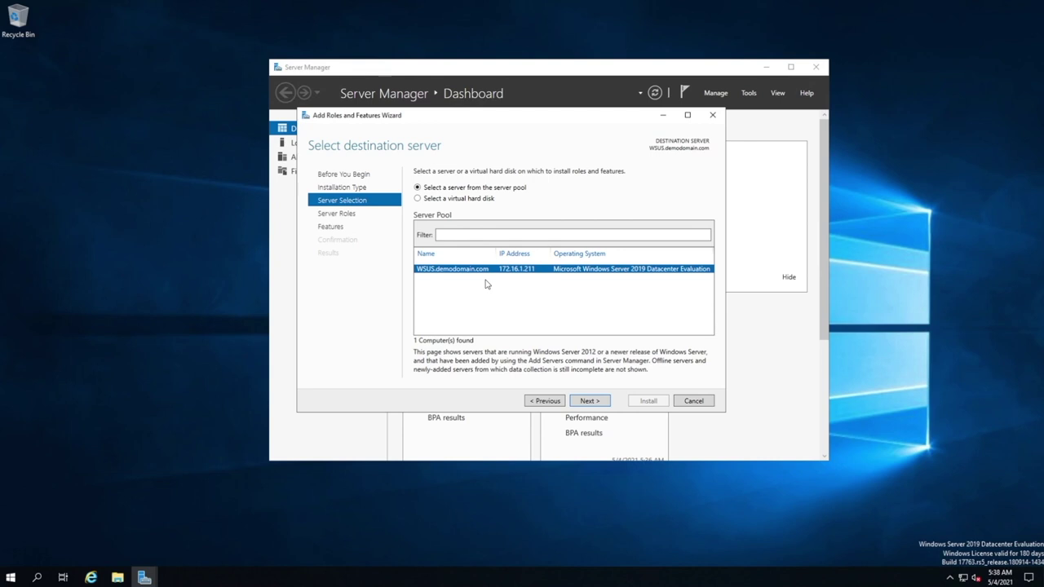
click(591, 401)
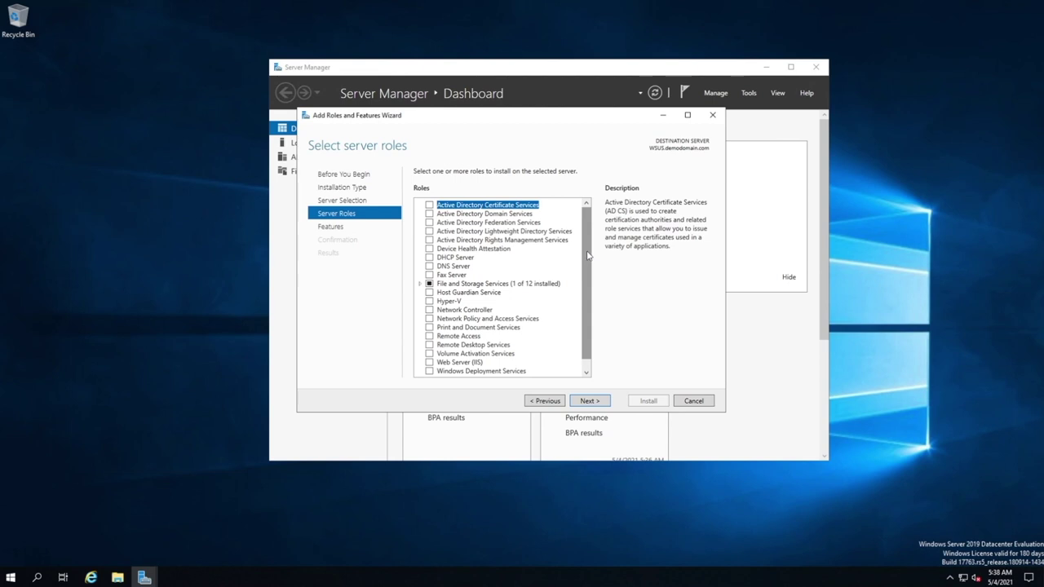
Step: Tick Windows Server Update Services and accept its required features, including Web Server (IIS)
drag(588, 246, 587, 266)
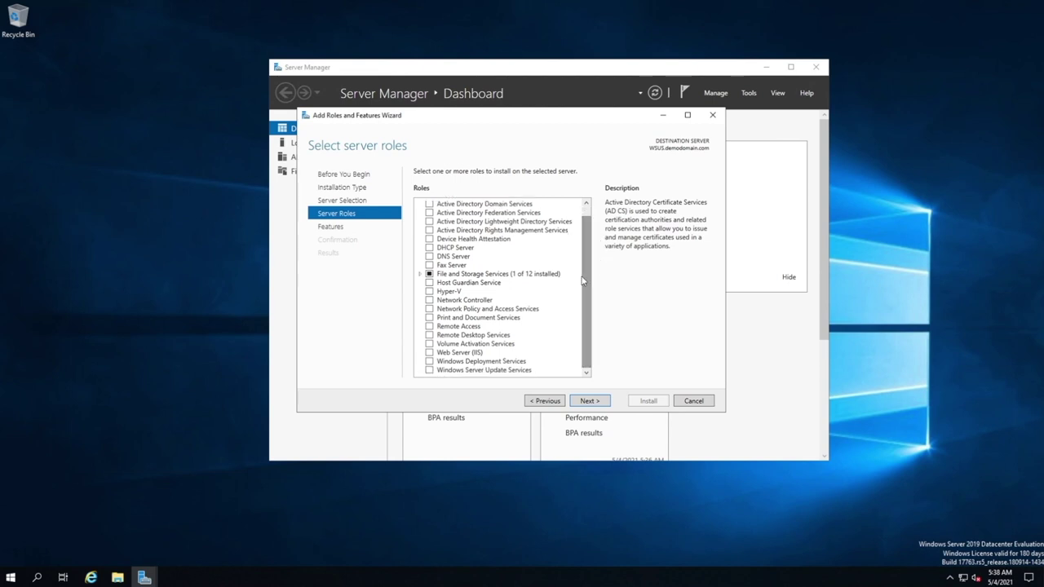
click(430, 371)
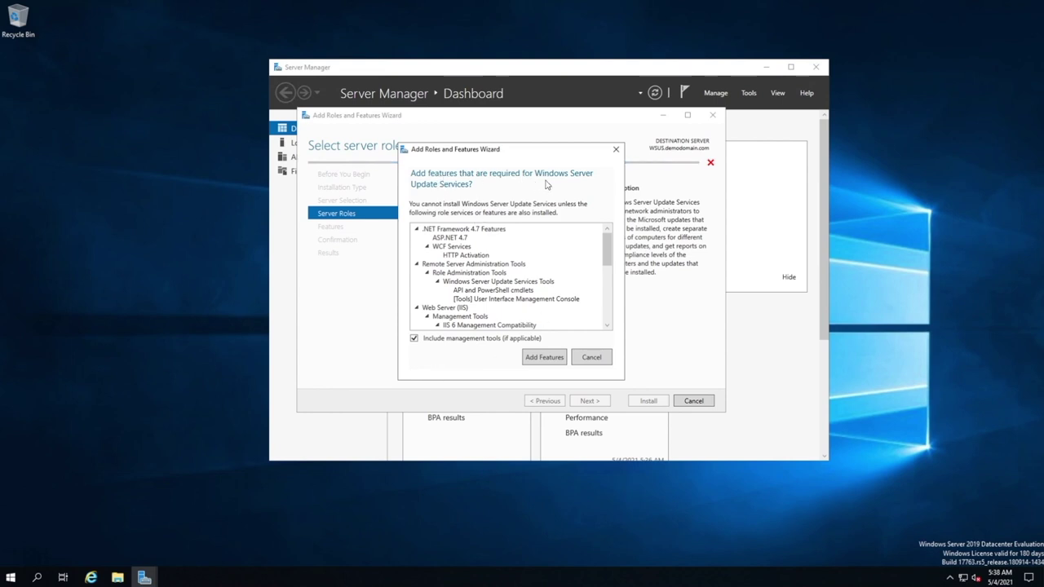
click(544, 356)
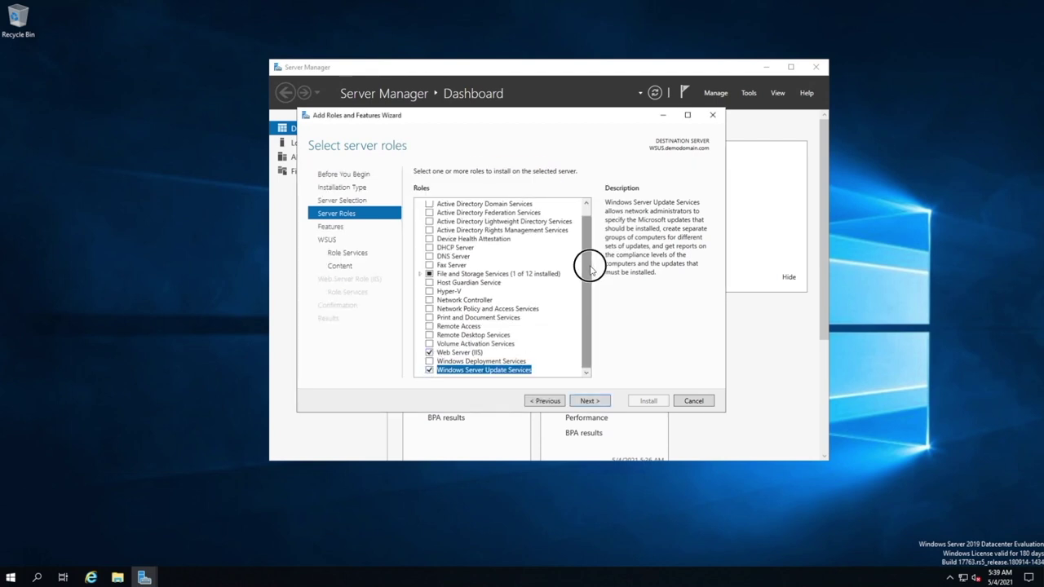
scroll(589, 268, up, 1)
scroll(589, 315, down, 1)
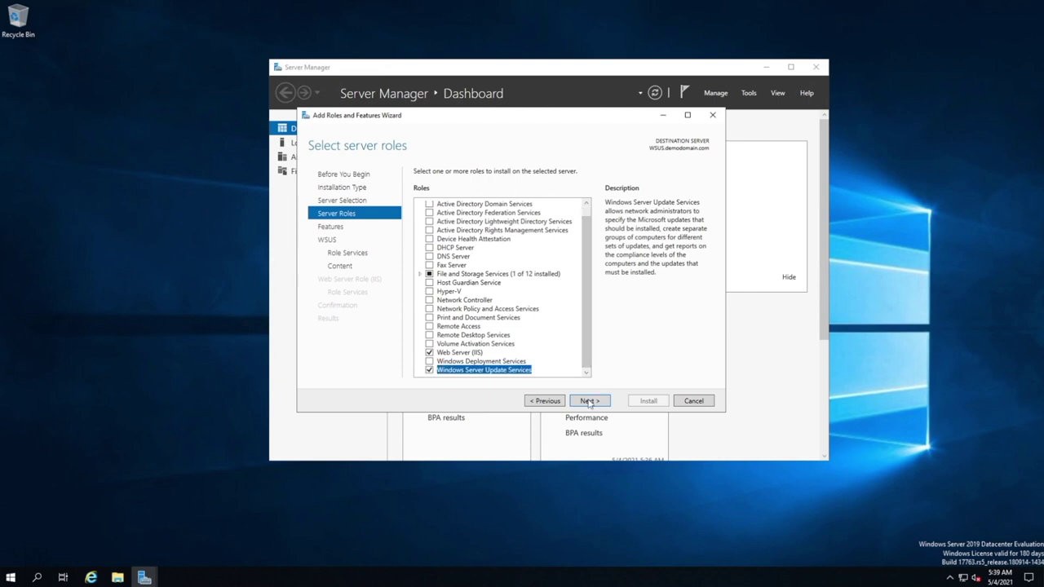
Step: Advance past Features with the defaults unchanged and through the WSUS overview page
click(591, 402)
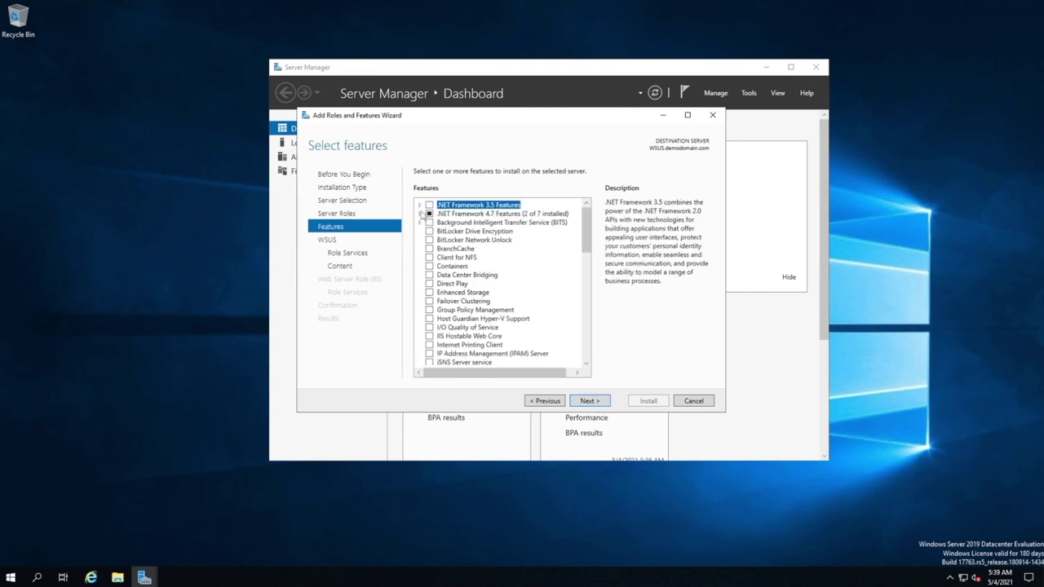
scroll(585, 227, down, 10)
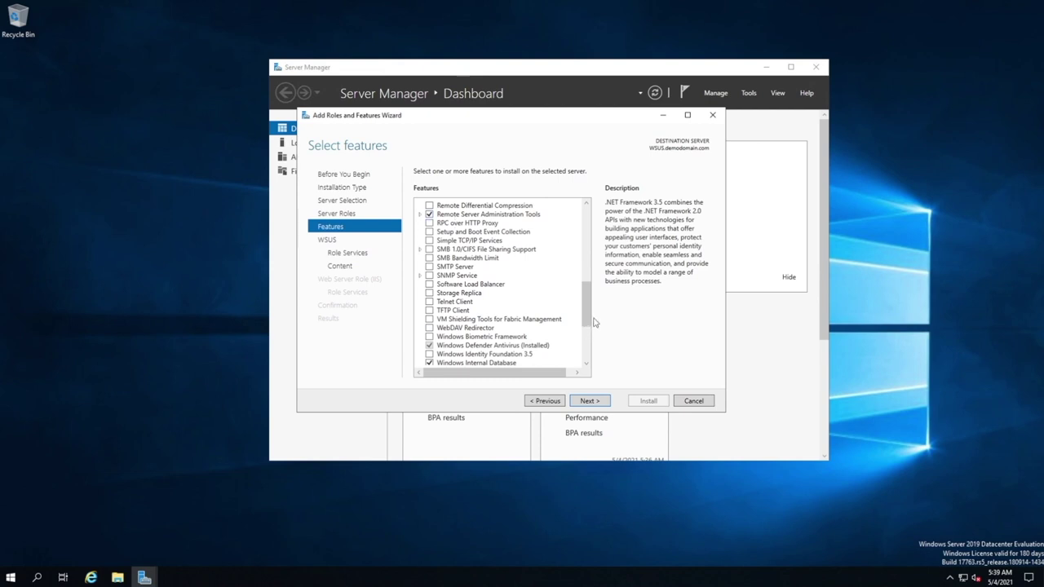
drag(578, 333, 581, 210)
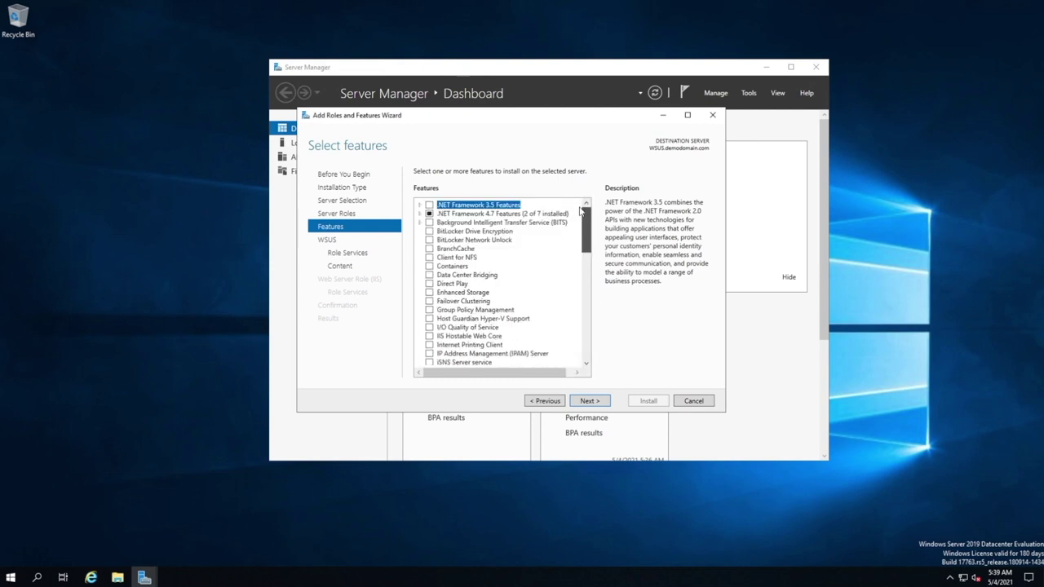
click(593, 402)
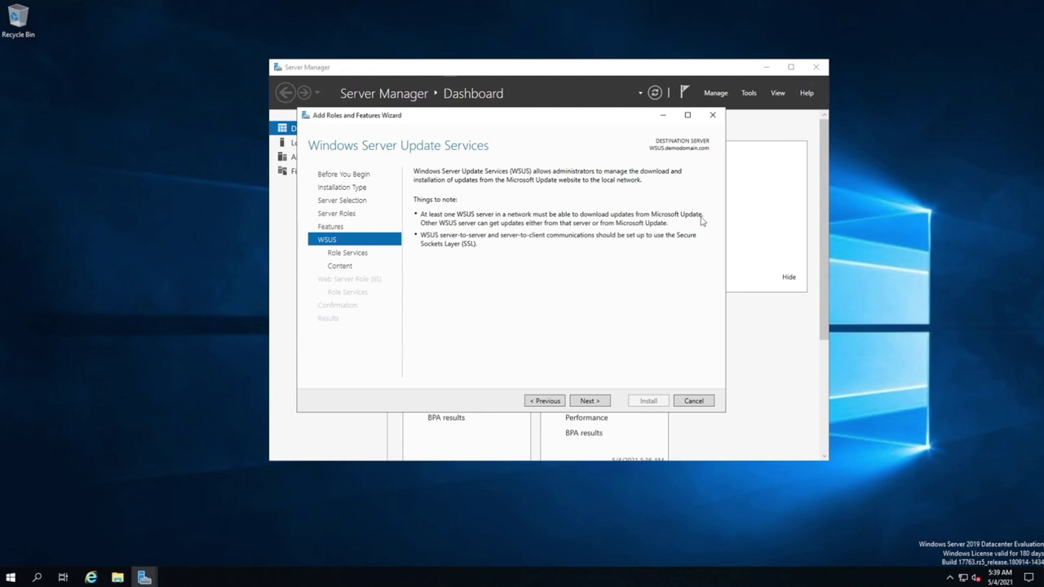
click(589, 400)
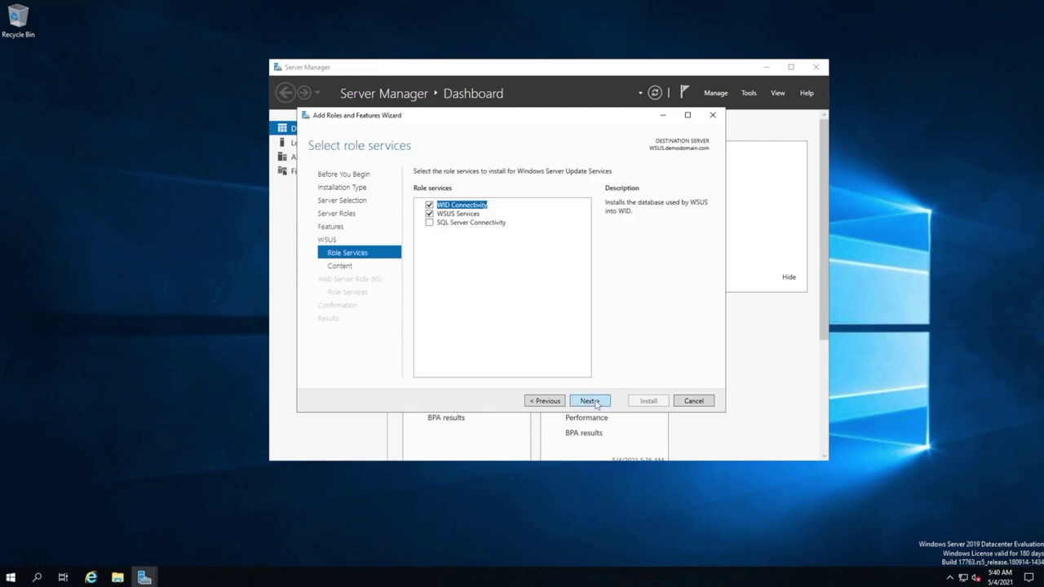
Step: Keep WID Connectivity and WSUS Services, and store updates in E:\WSUS after checking drive space
click(590, 400)
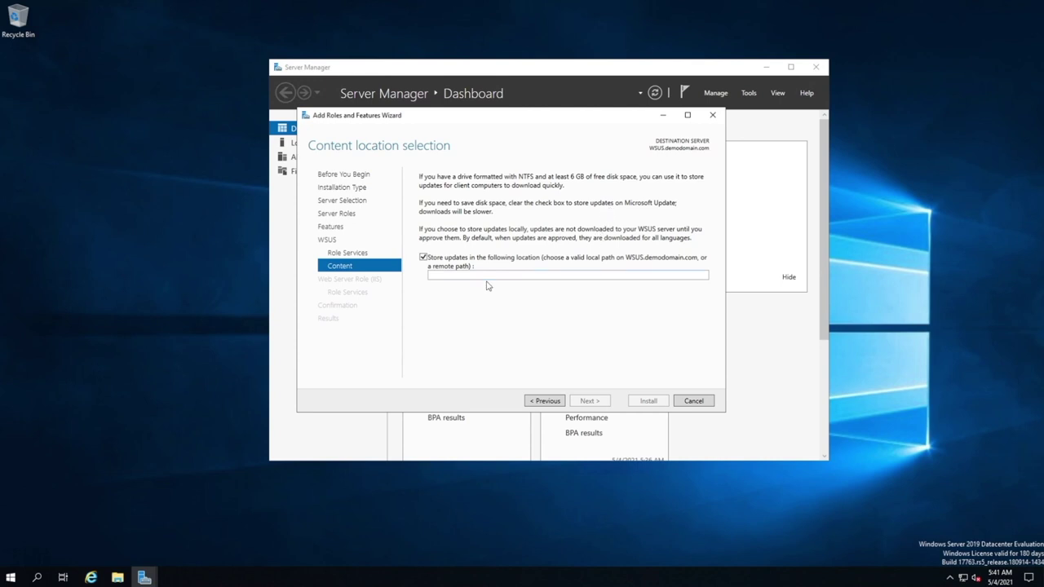
key(super+e)
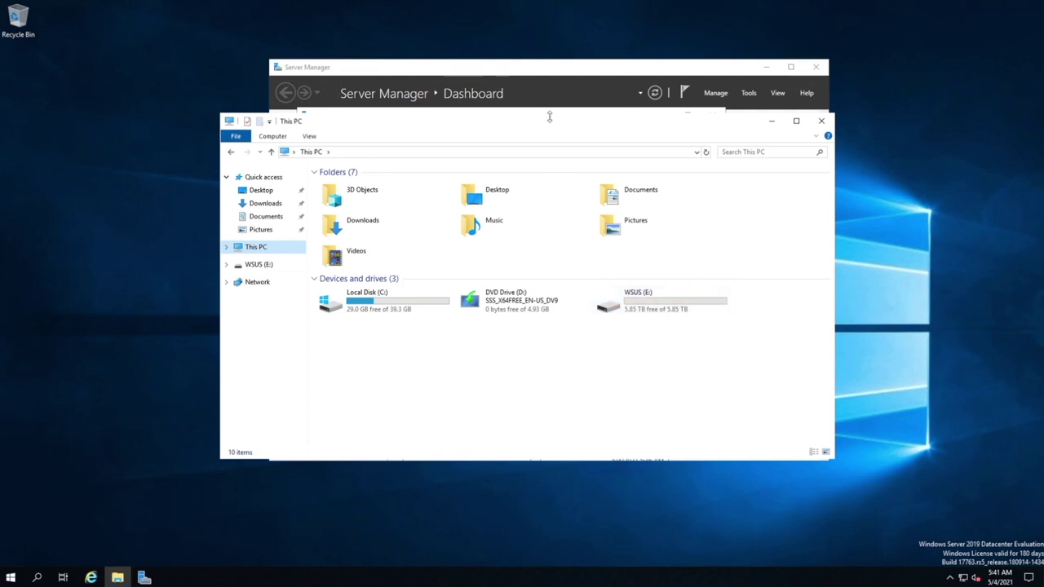
drag(376, 193, 318, 226)
click(693, 331)
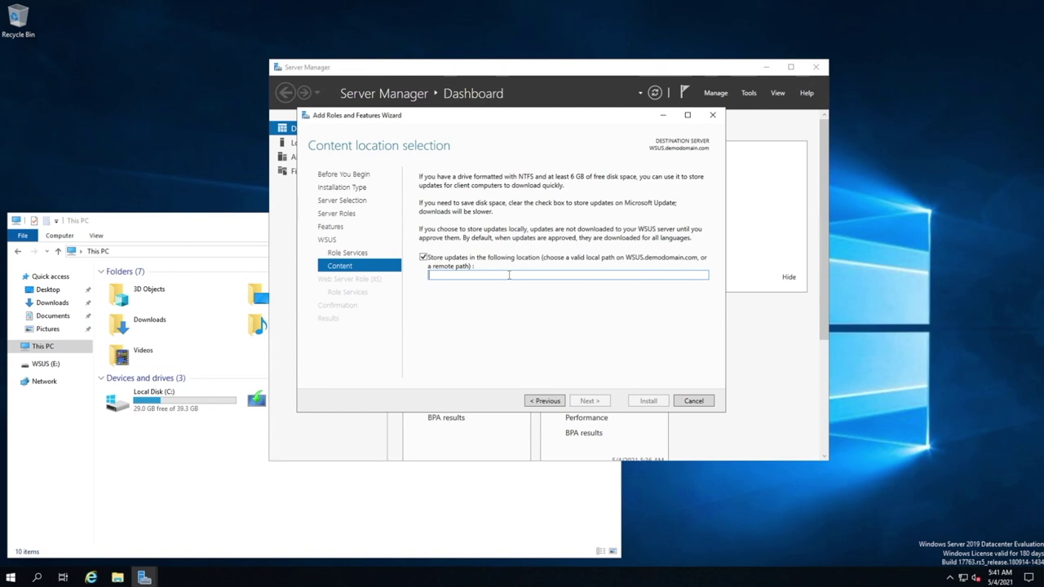
text(E:\WSUS)
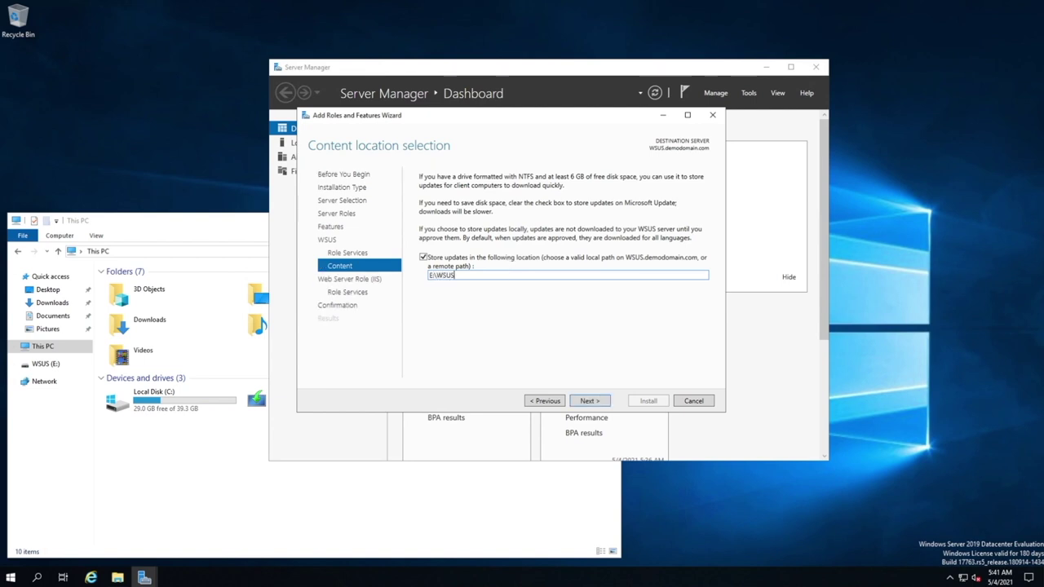
click(258, 401)
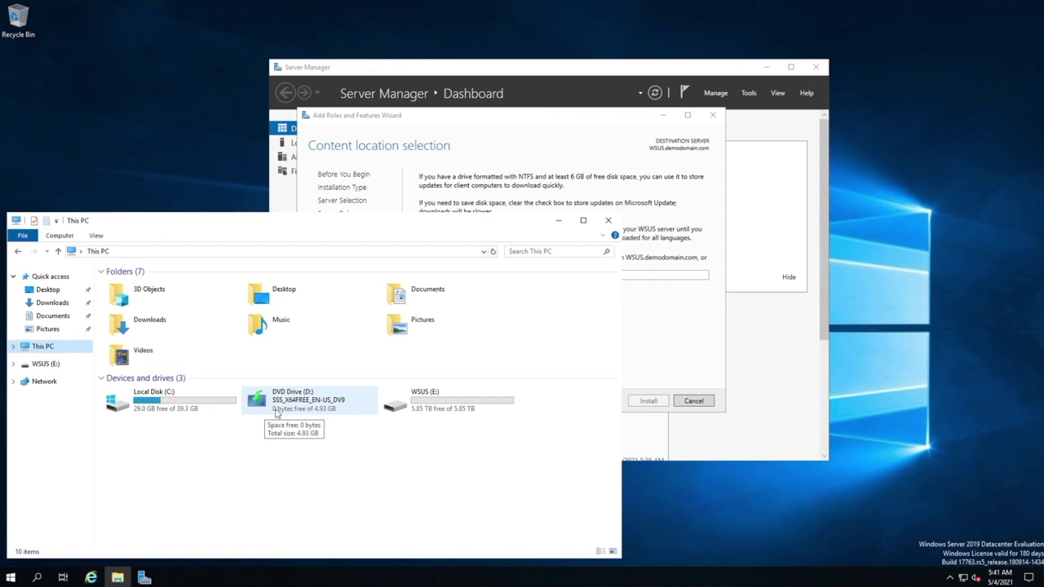
click(420, 204)
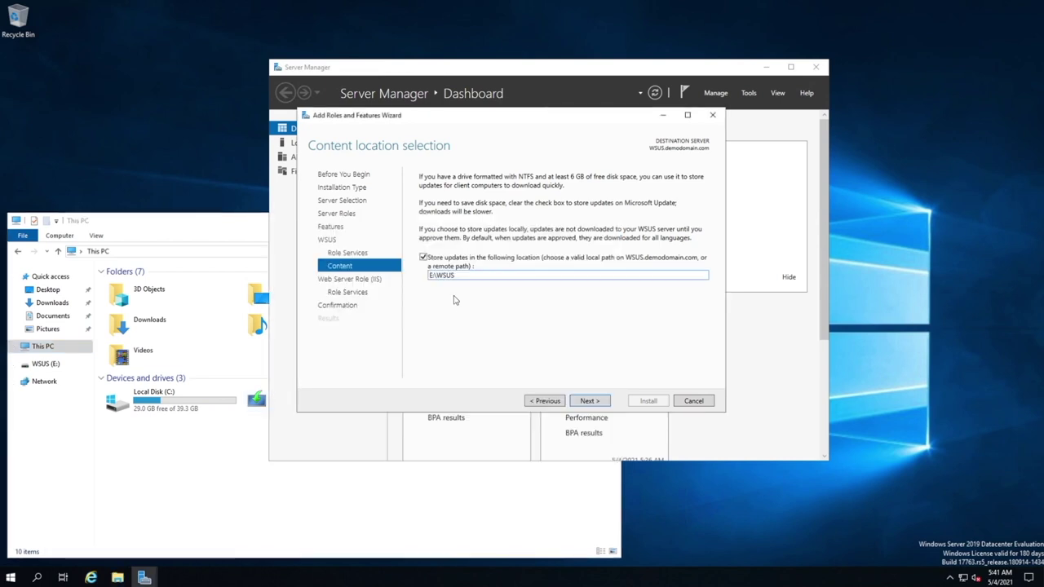
click(589, 401)
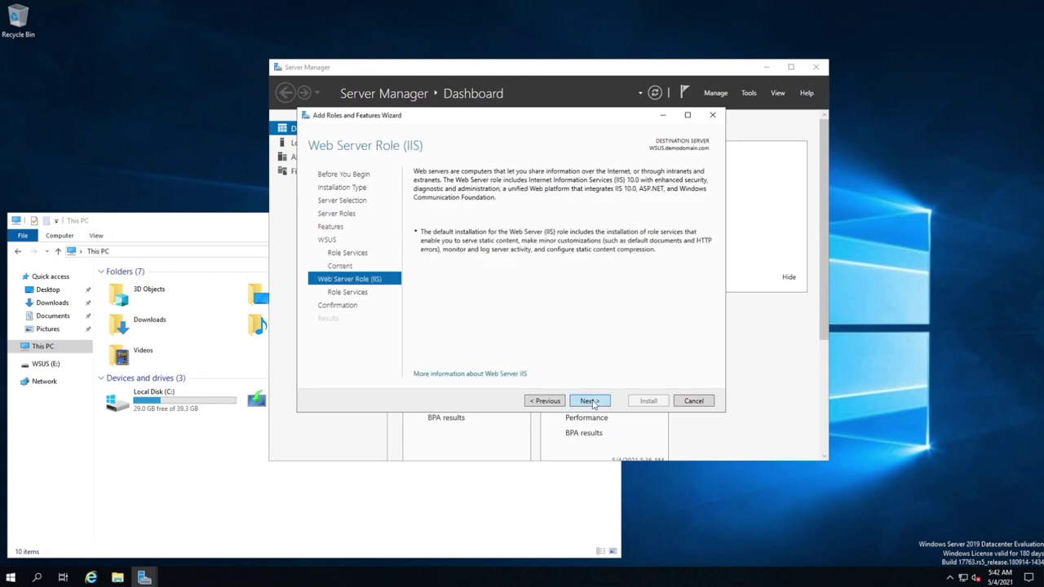
Step: Accept the default Web Server (IIS) role services and install WSUS
click(590, 400)
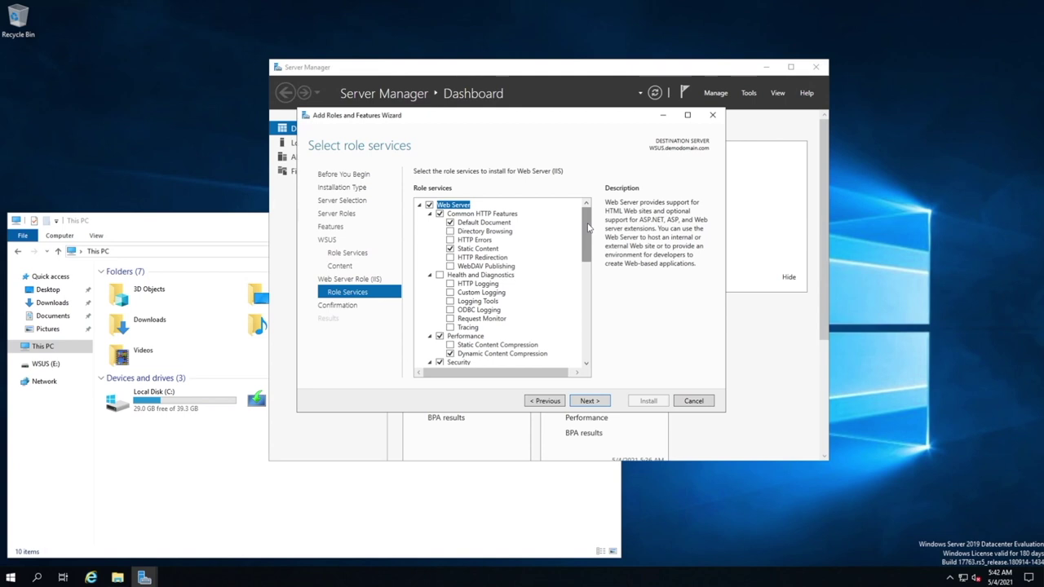
drag(588, 228, 584, 294)
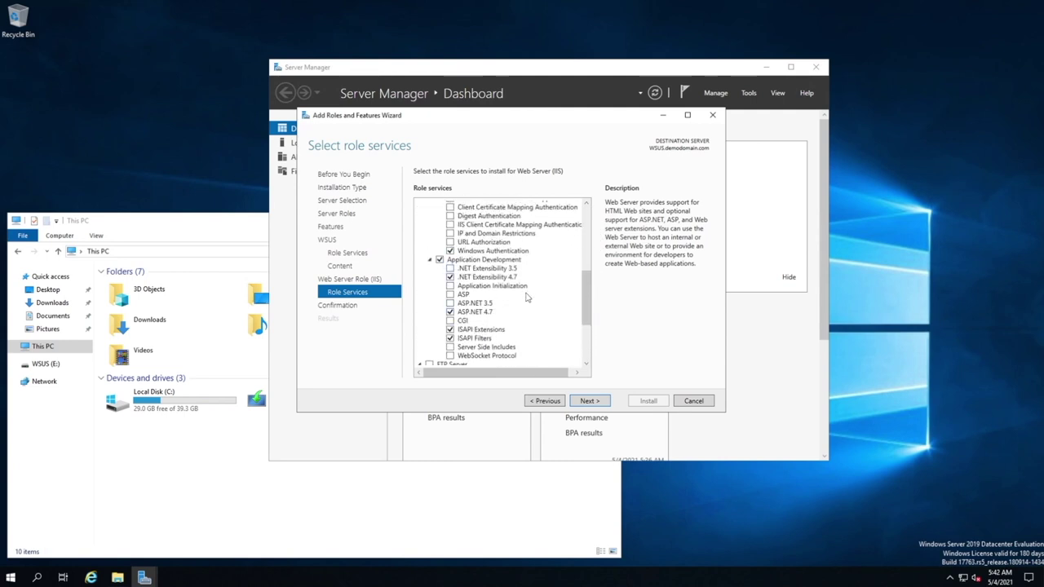
drag(584, 292, 577, 193)
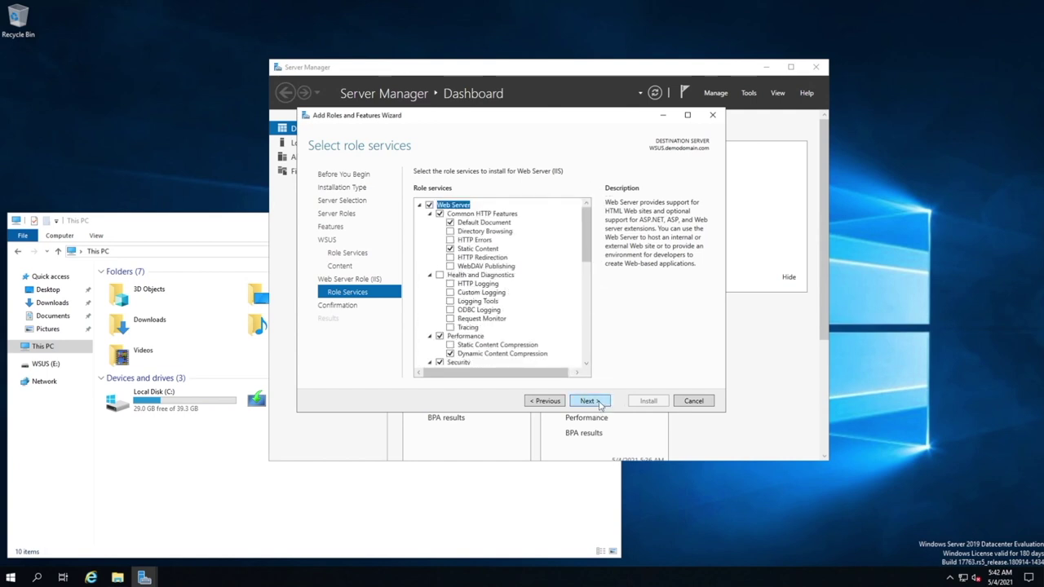
click(588, 400)
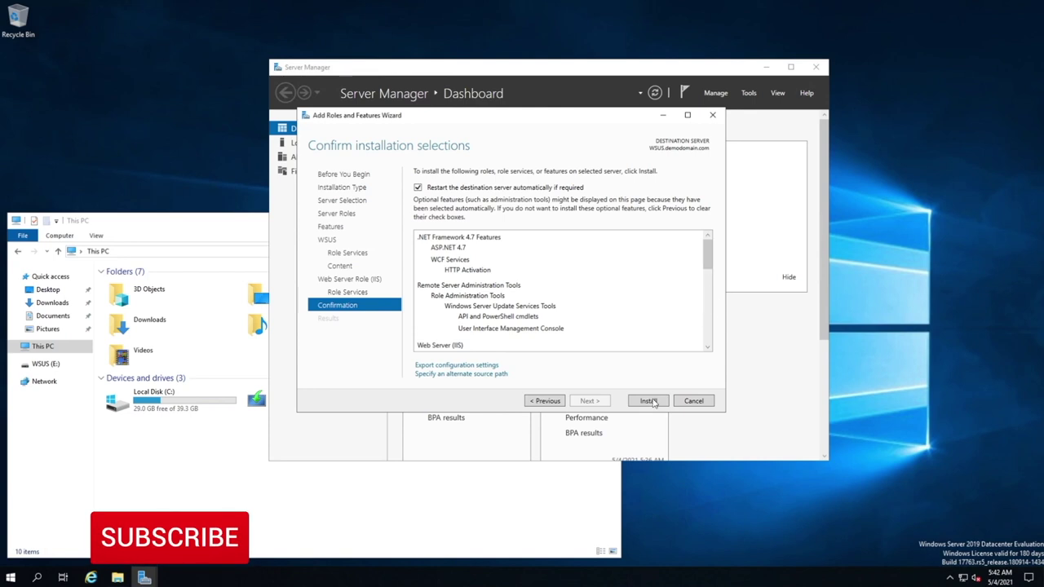
click(648, 400)
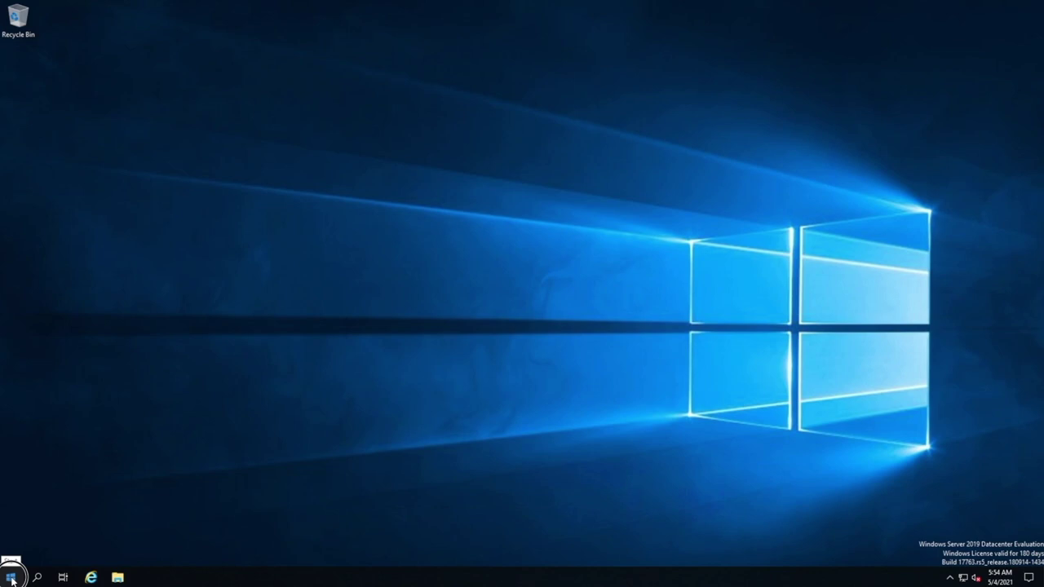
click(10, 577)
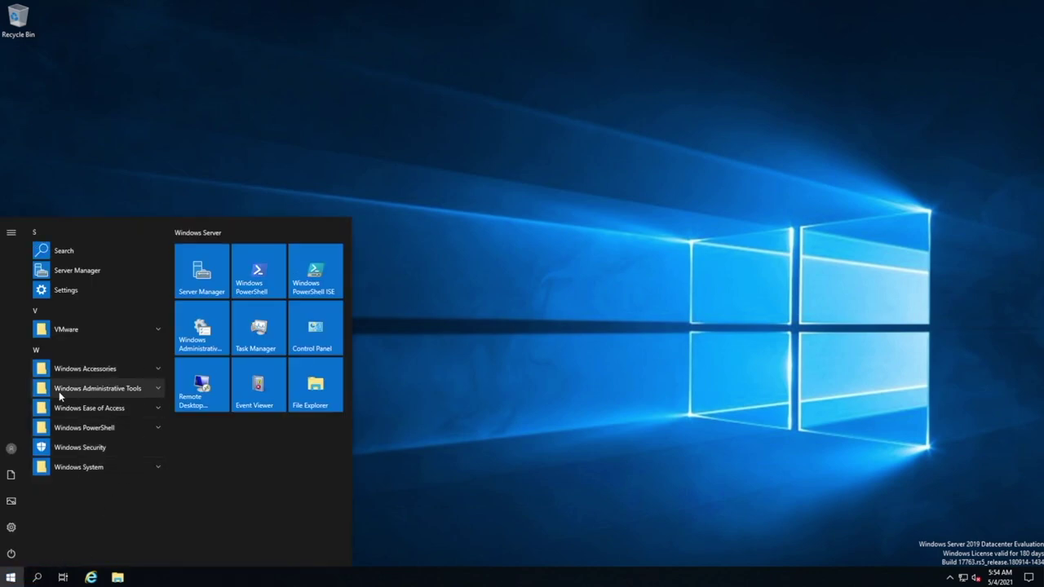
Step: Launch Windows Server Update Services from the Windows Administrative Tools folder
click(122, 389)
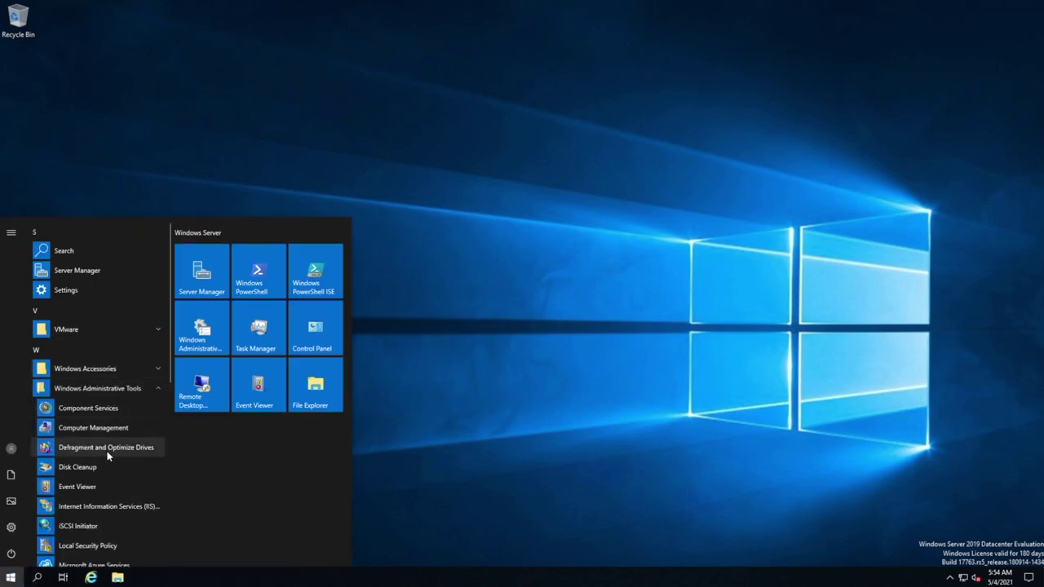
scroll(107, 455, down, 5)
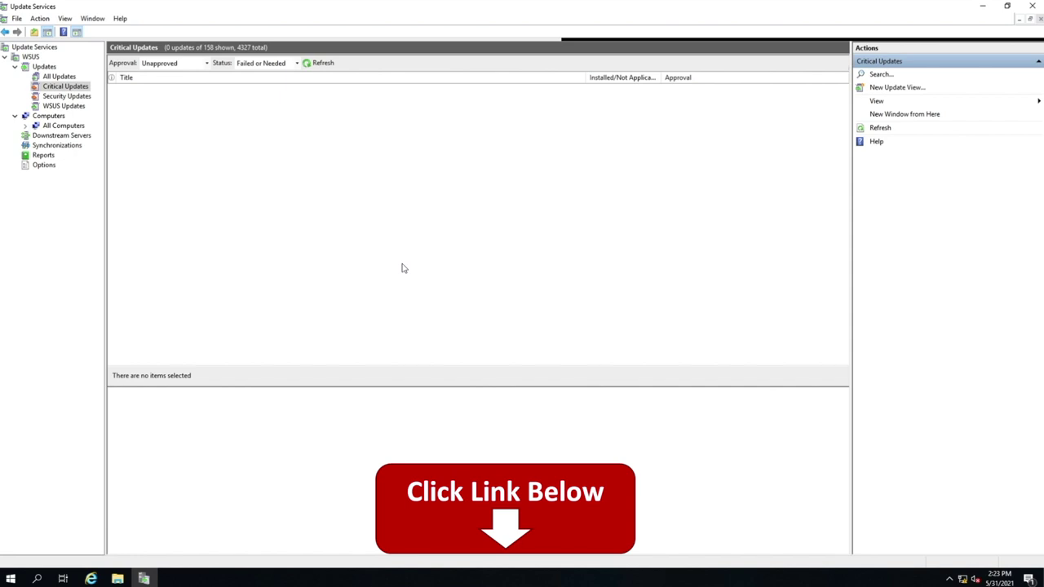
click(401, 249)
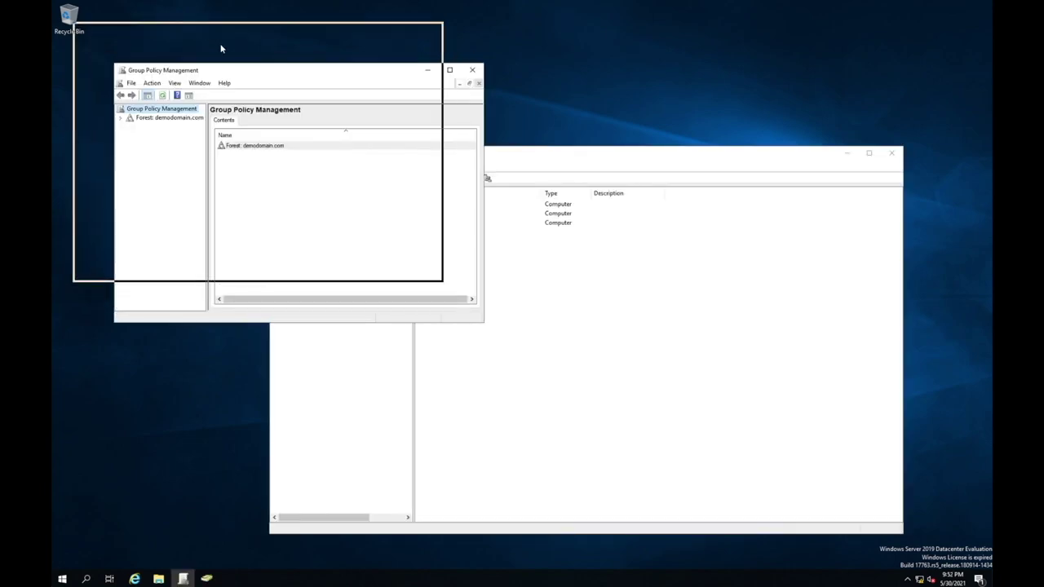
Step: Resize Group Policy Management and locate the WSUS computer account in Active Directory Users and Computers
drag(221, 47, 221, 47)
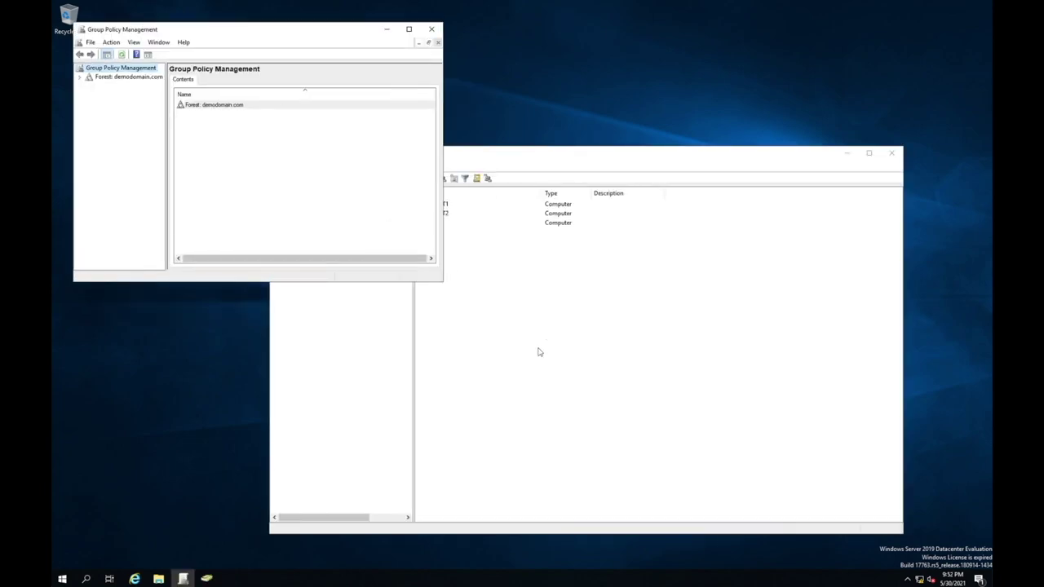
drag(468, 303, 613, 349)
click(729, 377)
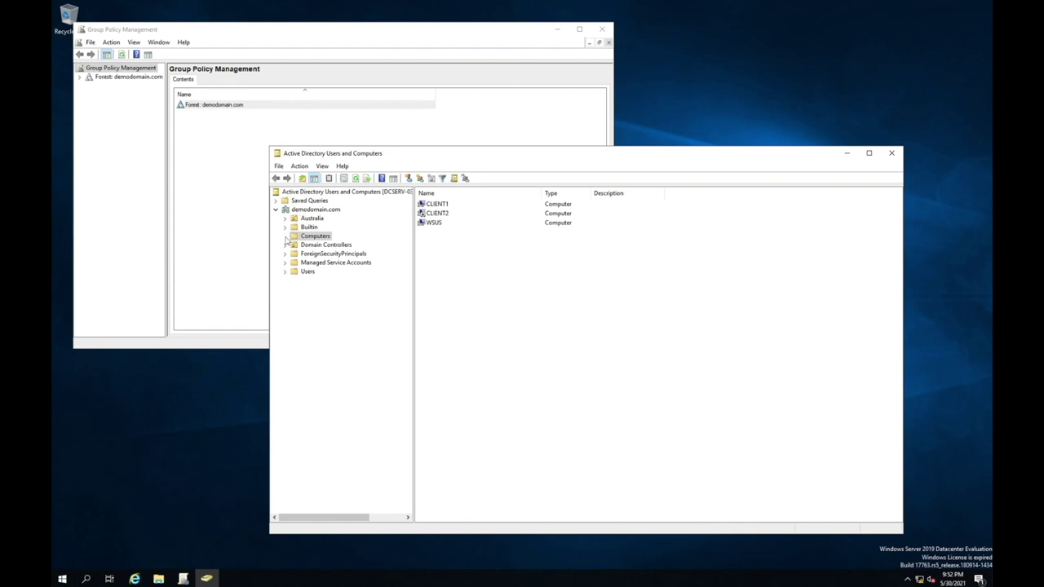
click(435, 222)
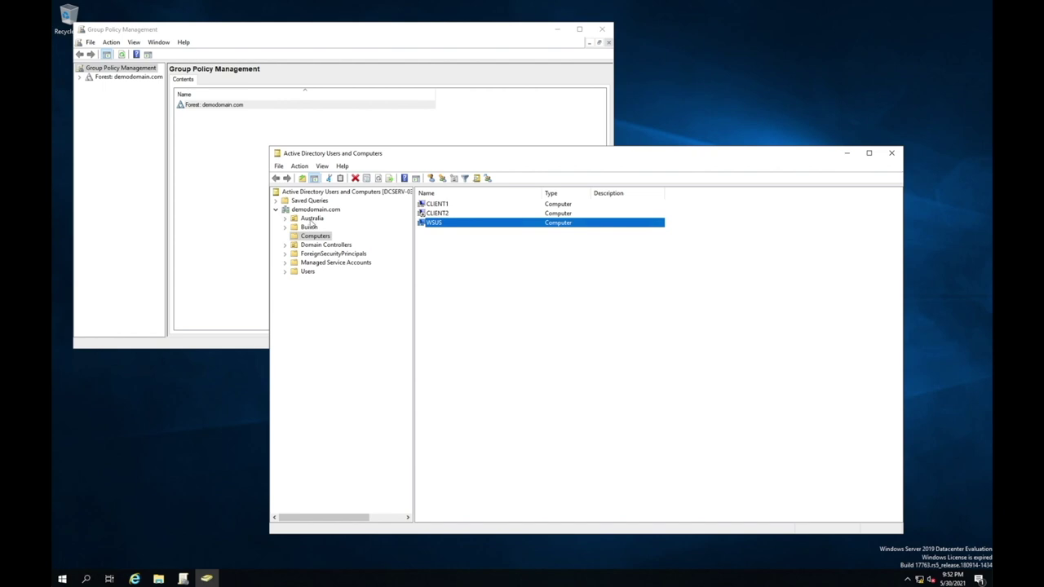
Step: Widen the tree pane and expand Forest > Domains > demodomain.com in Group Policy Management
click(169, 33)
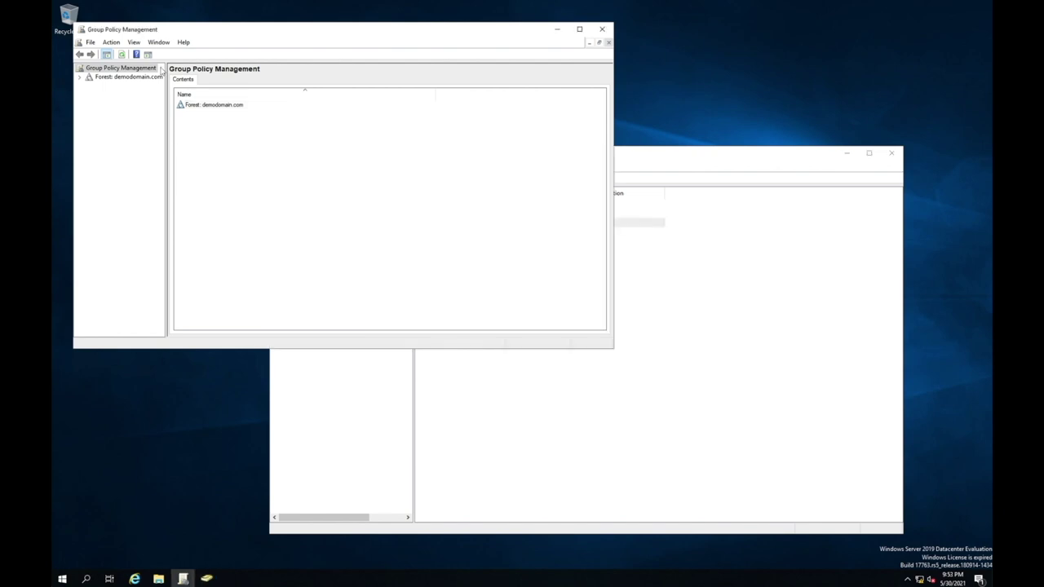
drag(181, 35, 197, 27)
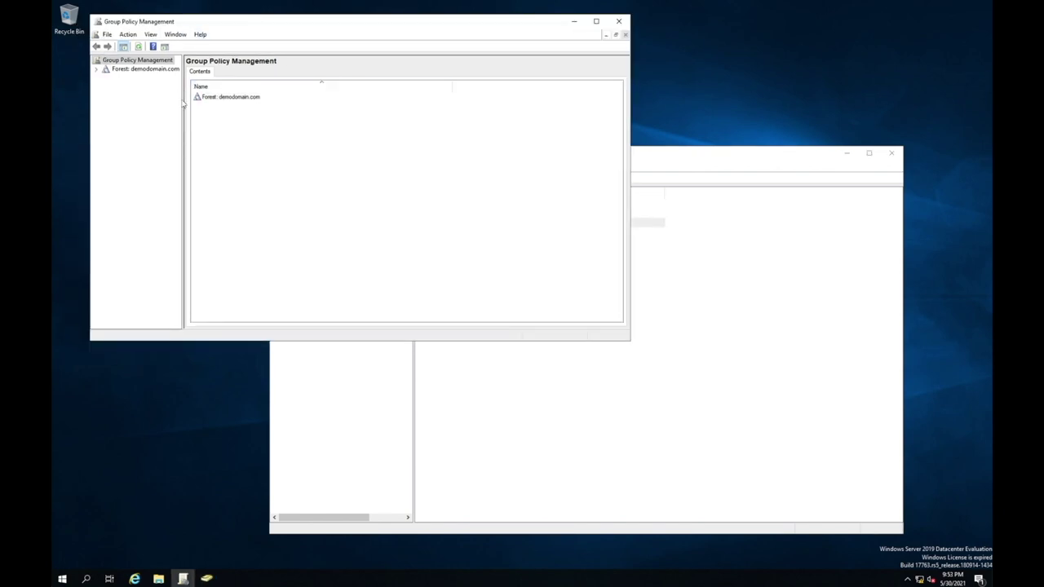
drag(182, 99, 234, 102)
click(96, 68)
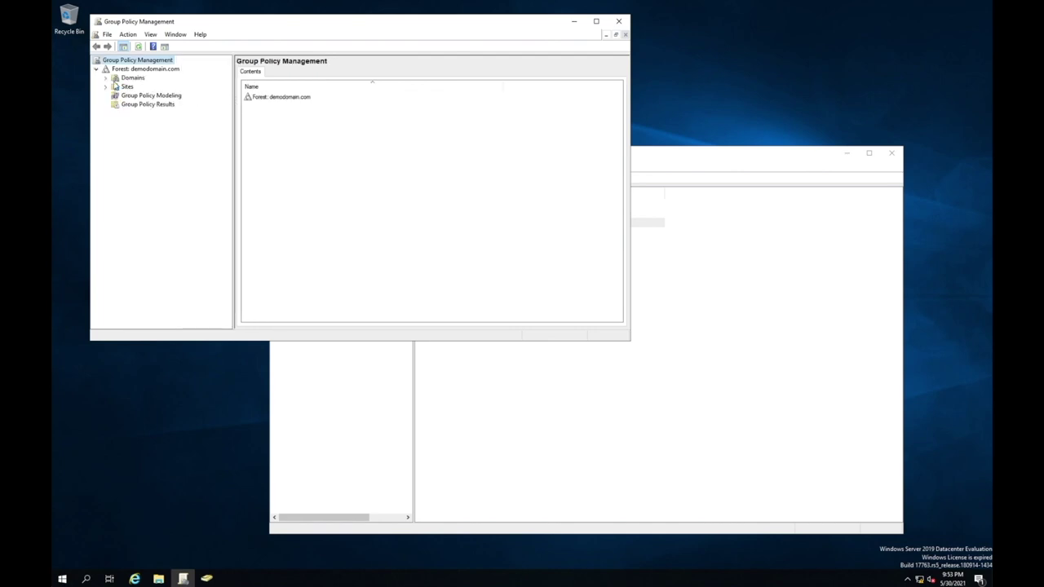
click(105, 78)
click(154, 87)
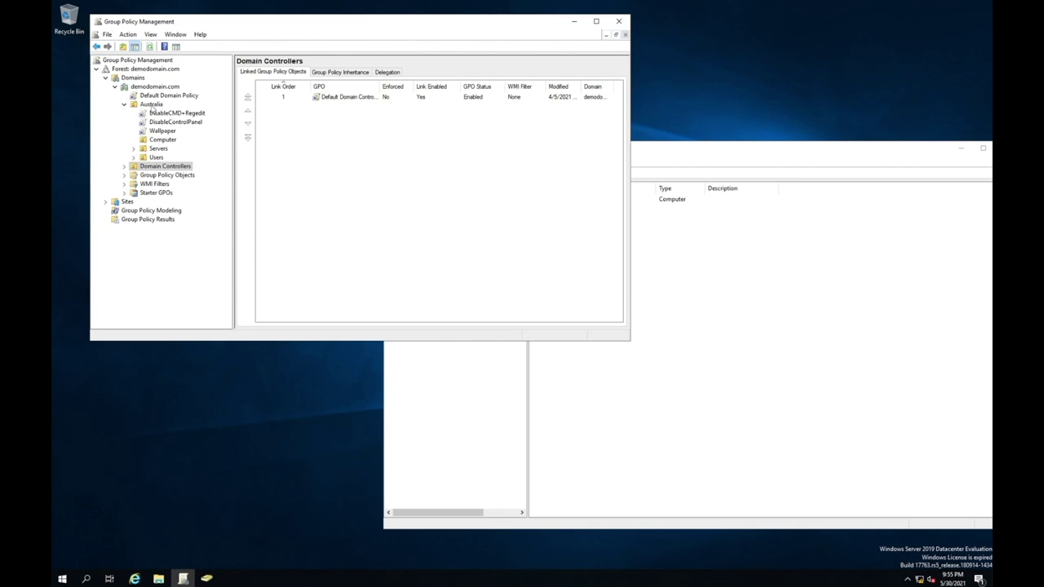
Step: Review the Australia OU's GPOs and the WSUS server's OU in Active Directory Users and Computers
click(152, 105)
click(820, 380)
click(437, 223)
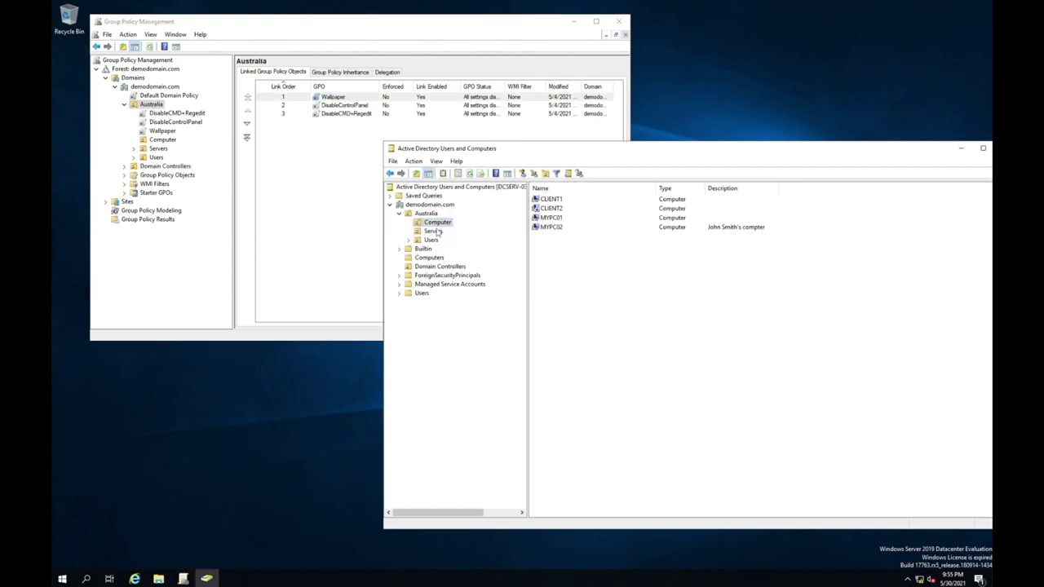
click(433, 232)
click(152, 105)
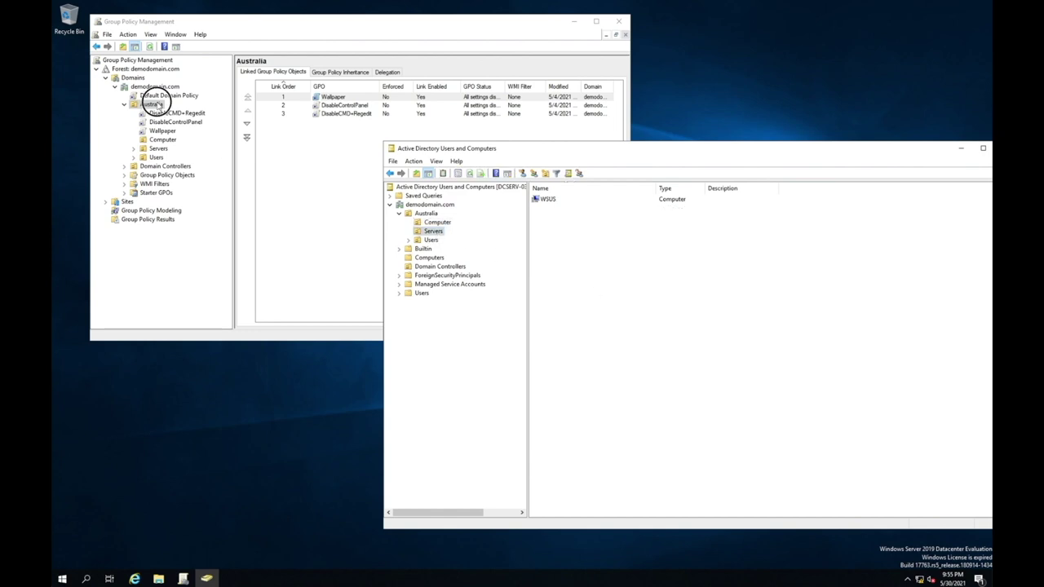
Step: Create a GPO named wsus_reg linked to the Australia OU and view its scope
right_click(152, 106)
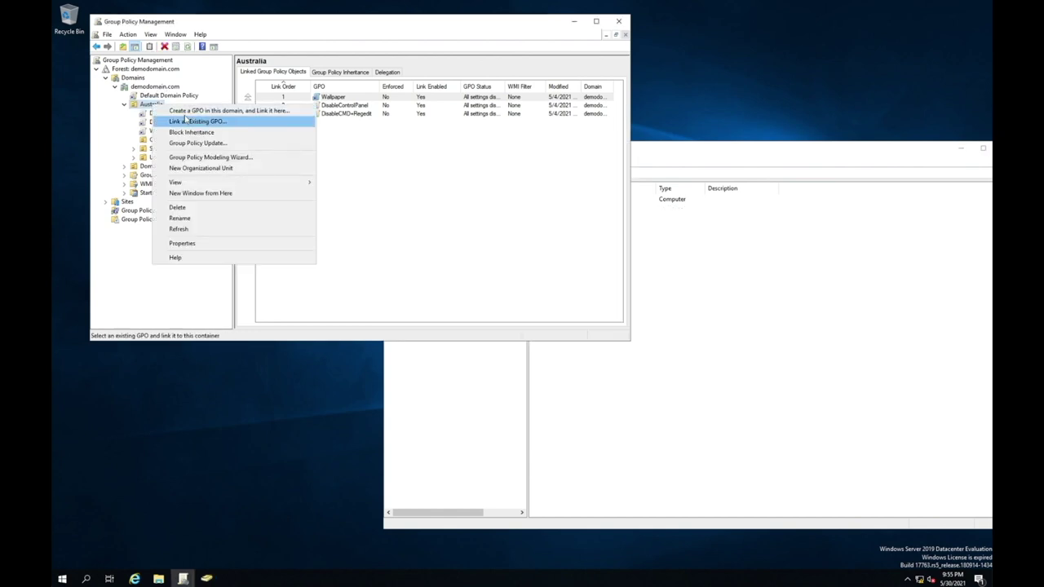
click(210, 110)
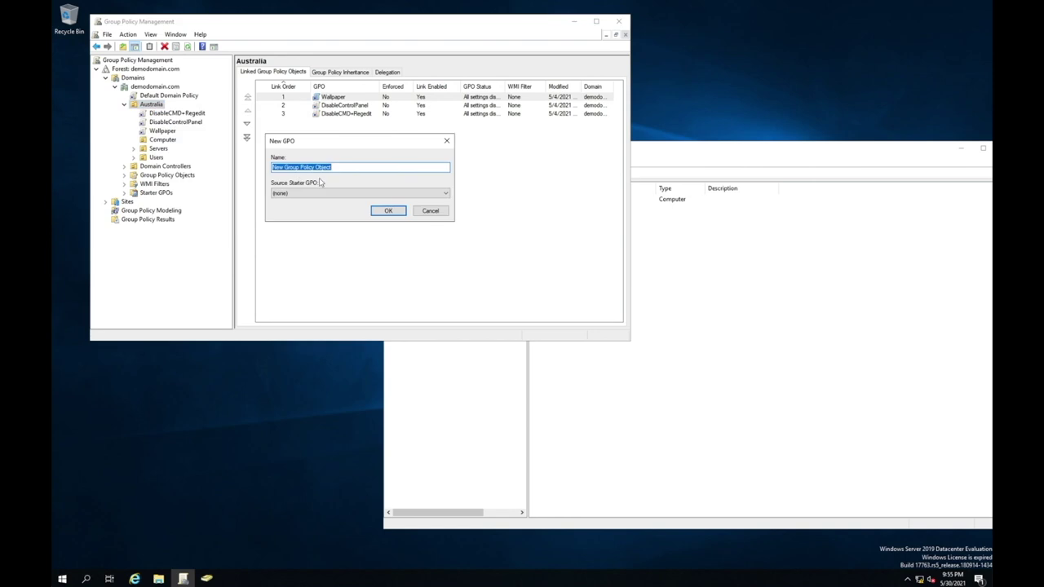
text(wsus_reg)
key(Return)
click(166, 142)
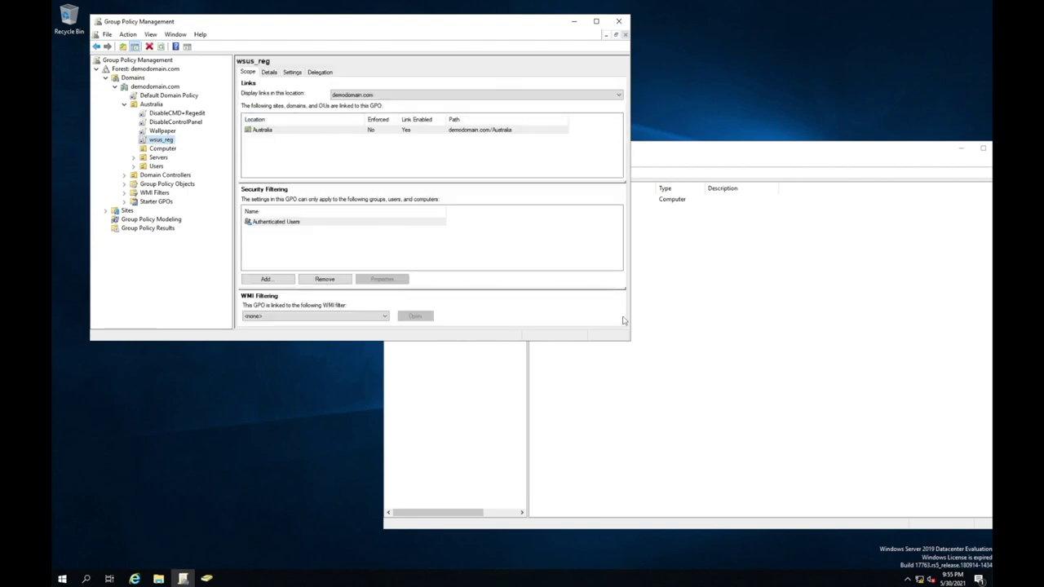
drag(629, 341, 680, 387)
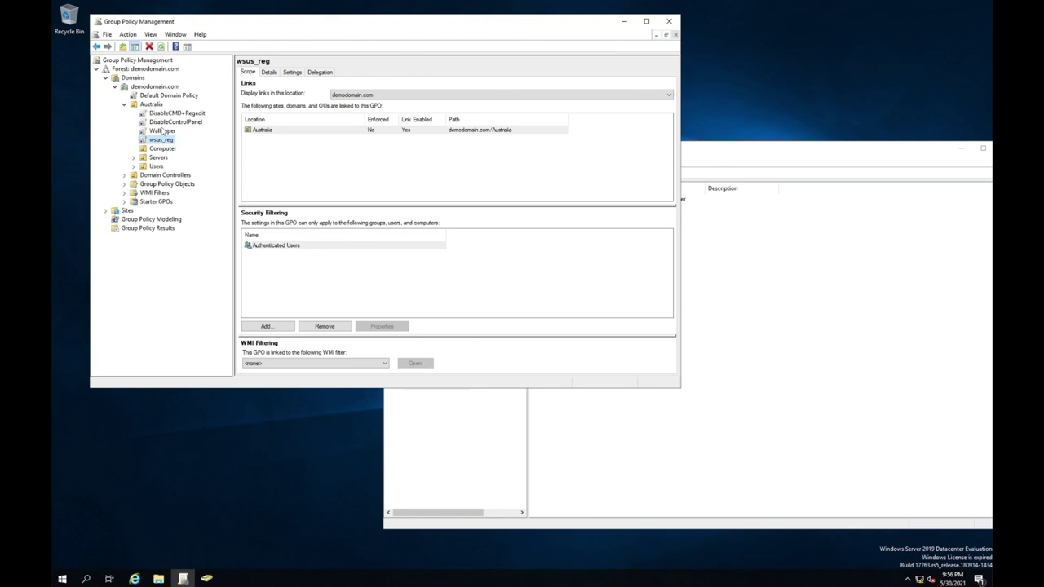
right_click(162, 141)
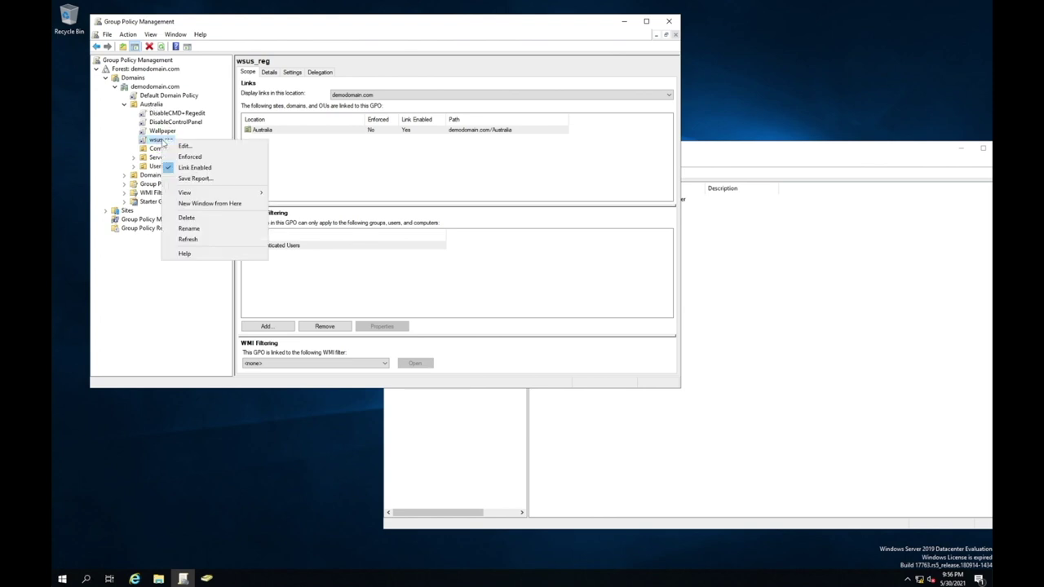
Step: Open wsus_reg in Group Policy Management Editor, enlarging the window and tree pane
click(199, 146)
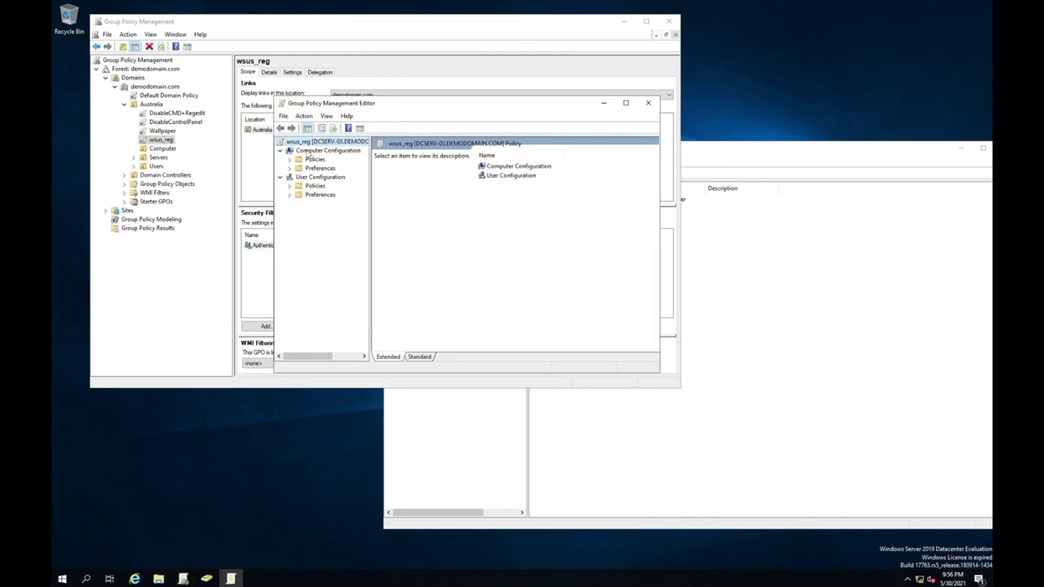
click(310, 151)
drag(381, 104, 298, 54)
drag(575, 324, 919, 500)
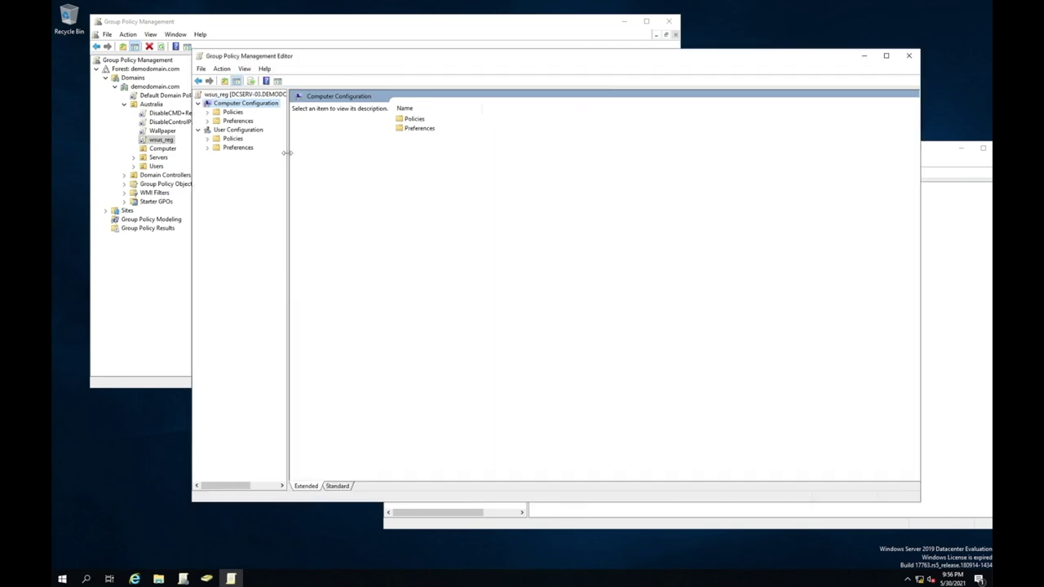
drag(287, 158, 344, 157)
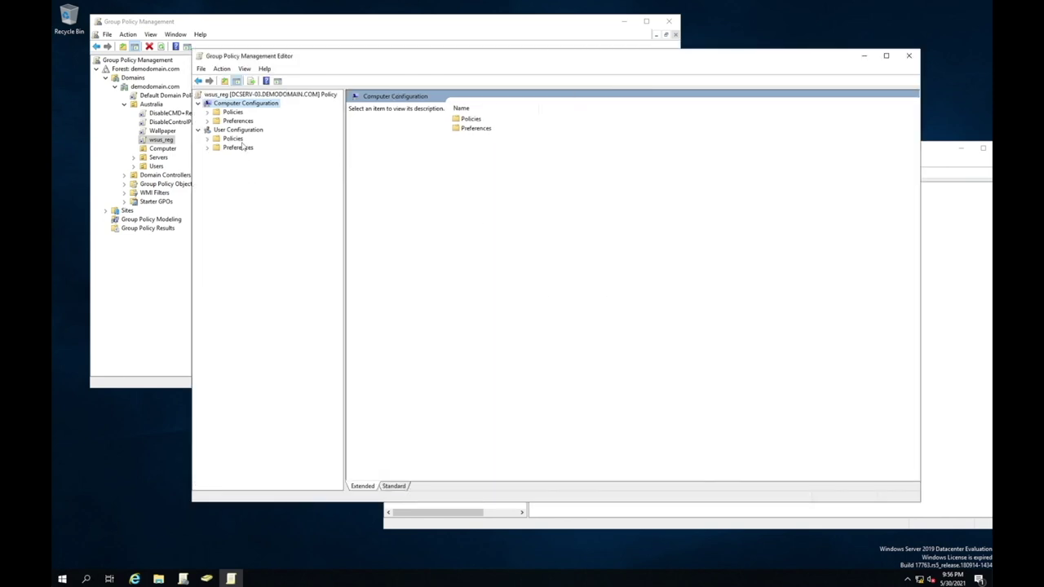
Step: Navigate to Computer Configuration > Policies > Administrative Templates > Windows Components > Windows Update
click(208, 113)
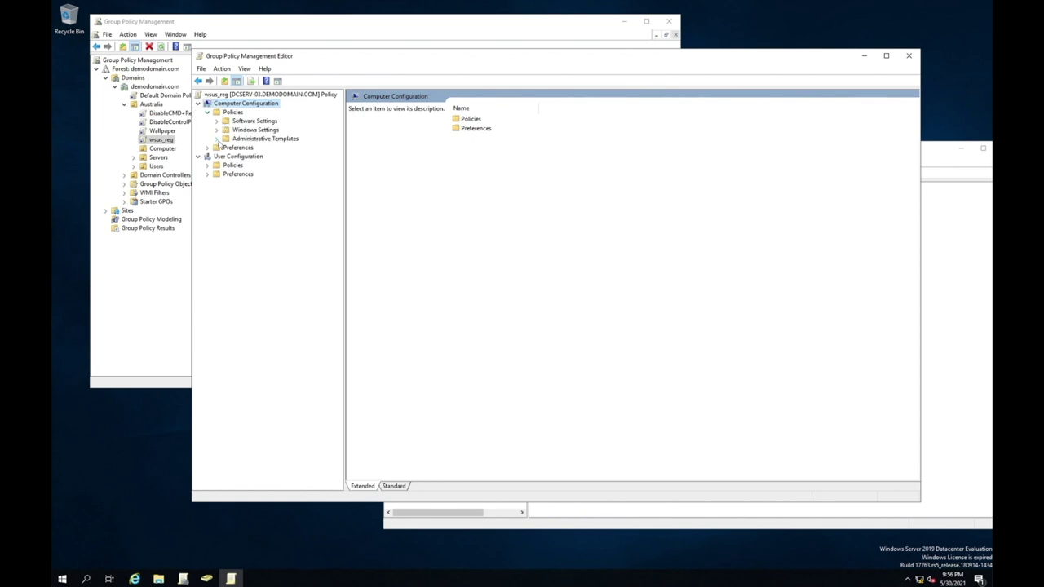
click(216, 139)
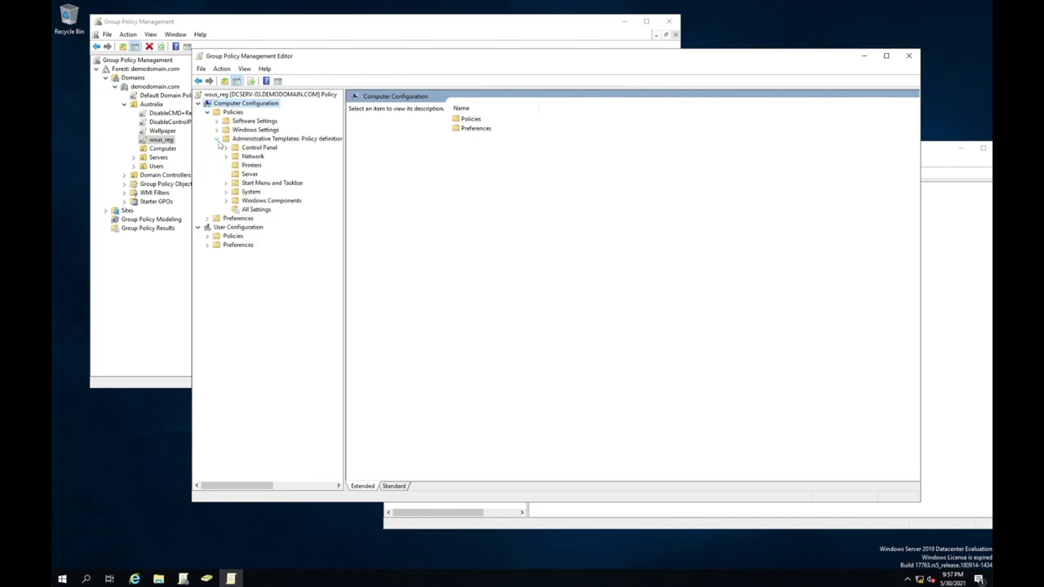
click(226, 201)
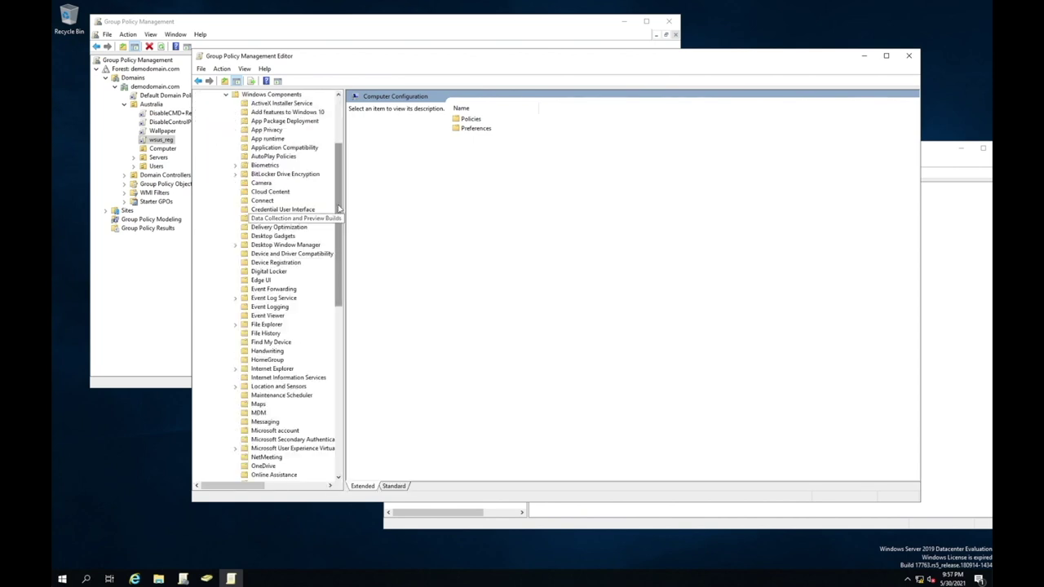
drag(341, 209, 336, 357)
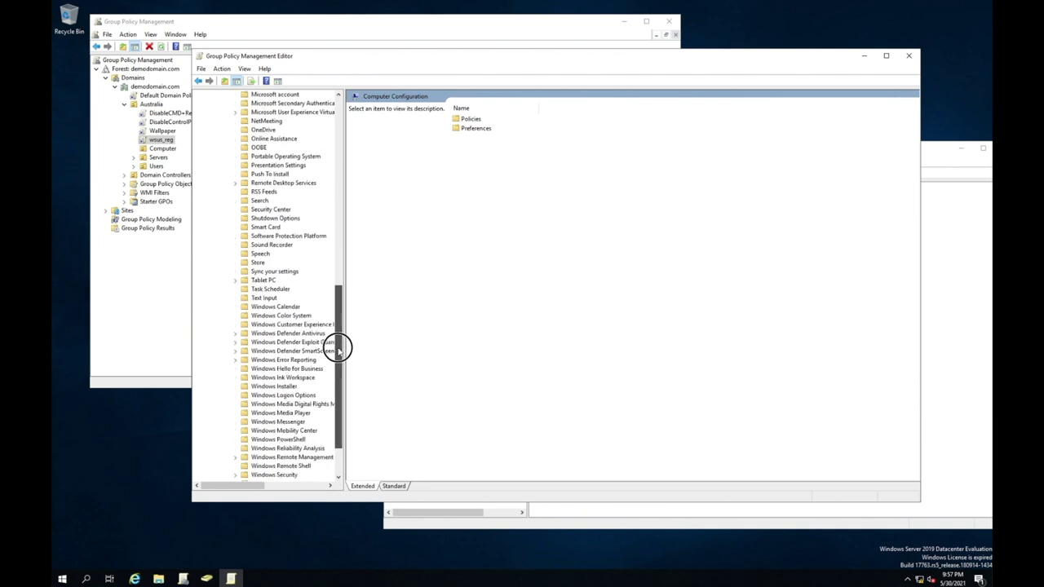
drag(338, 416, 337, 438)
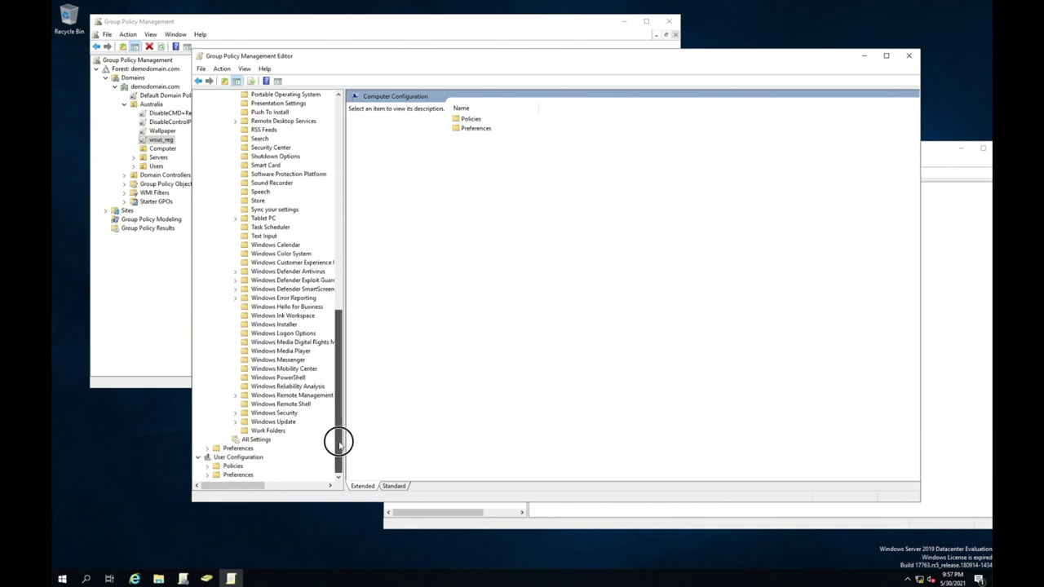
click(273, 422)
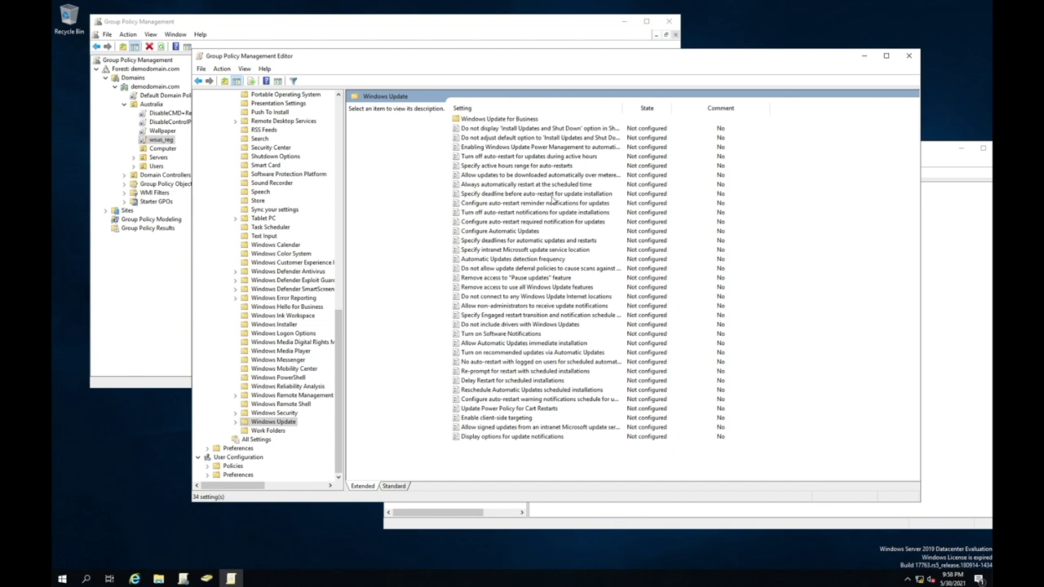
Step: Enable Configure Automatic Updates in wsus_reg and choose an automatic updating mode from the list
click(484, 232)
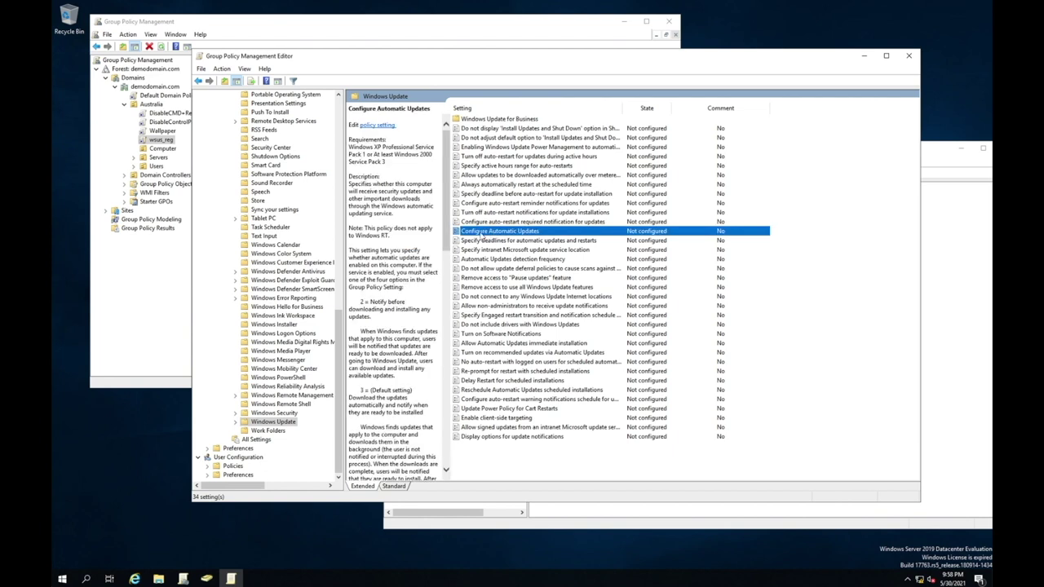
double_click(514, 233)
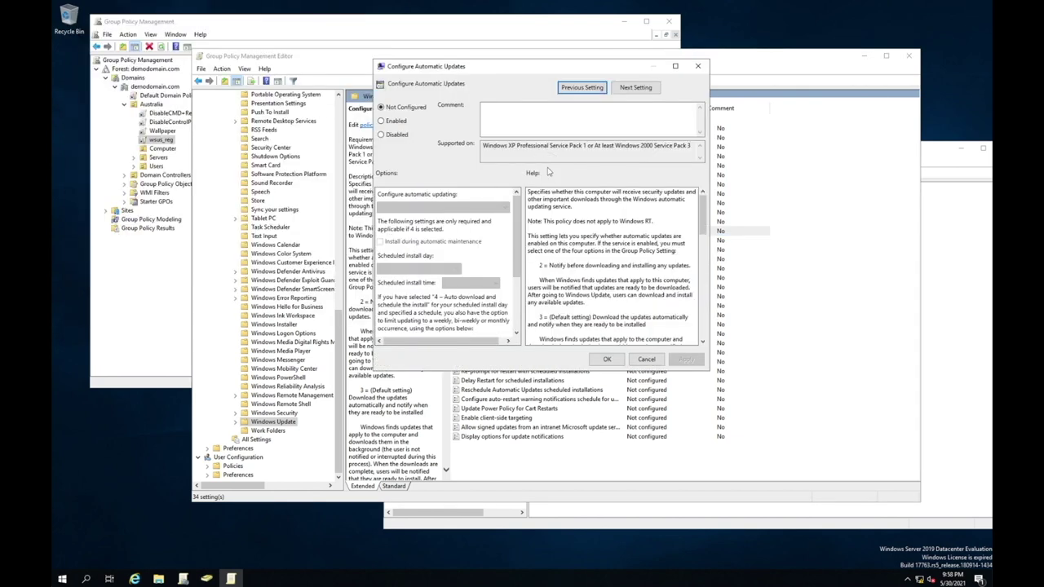
click(392, 124)
click(482, 244)
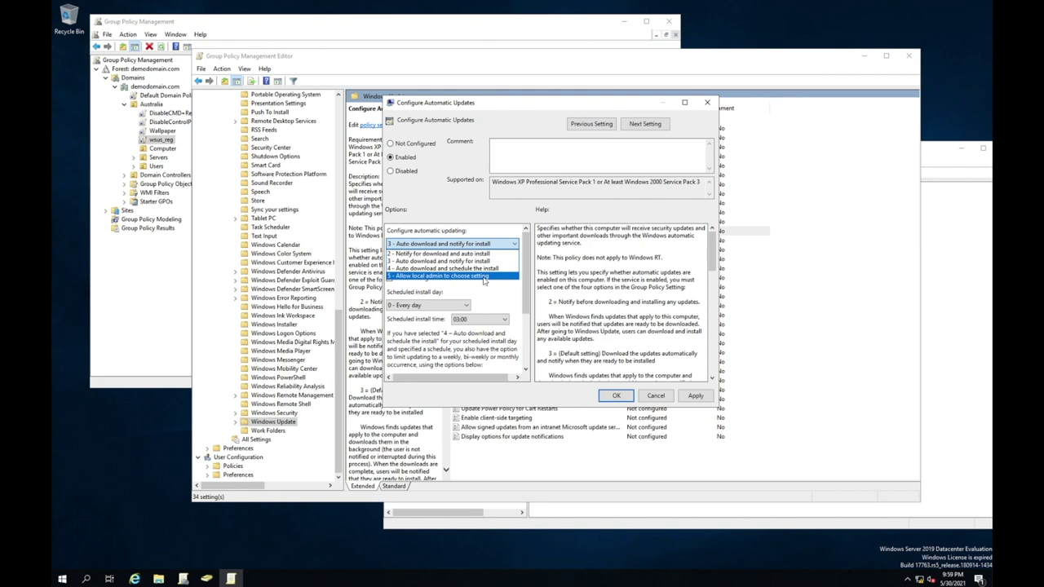
click(484, 276)
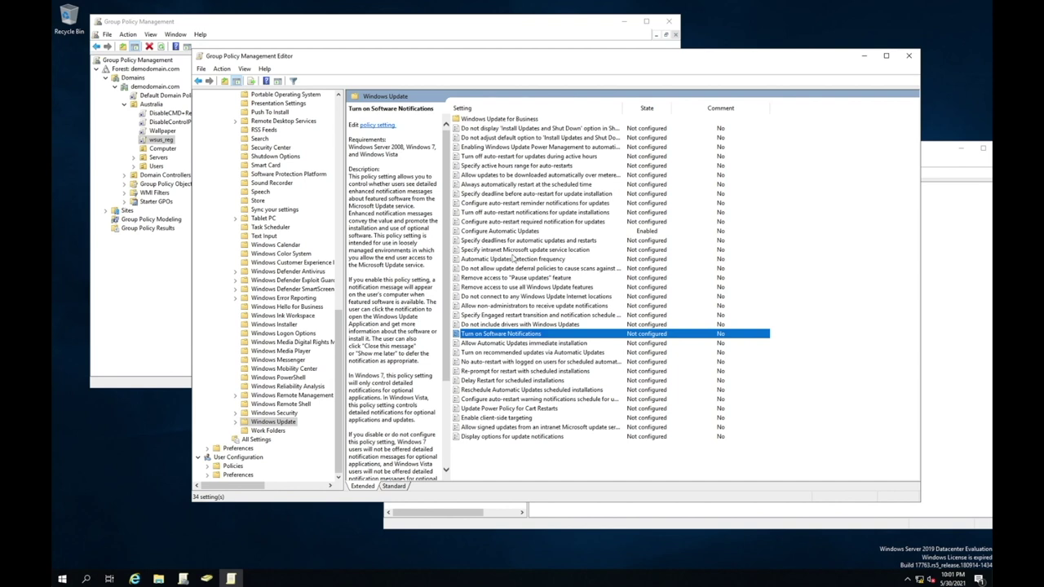
click(500, 250)
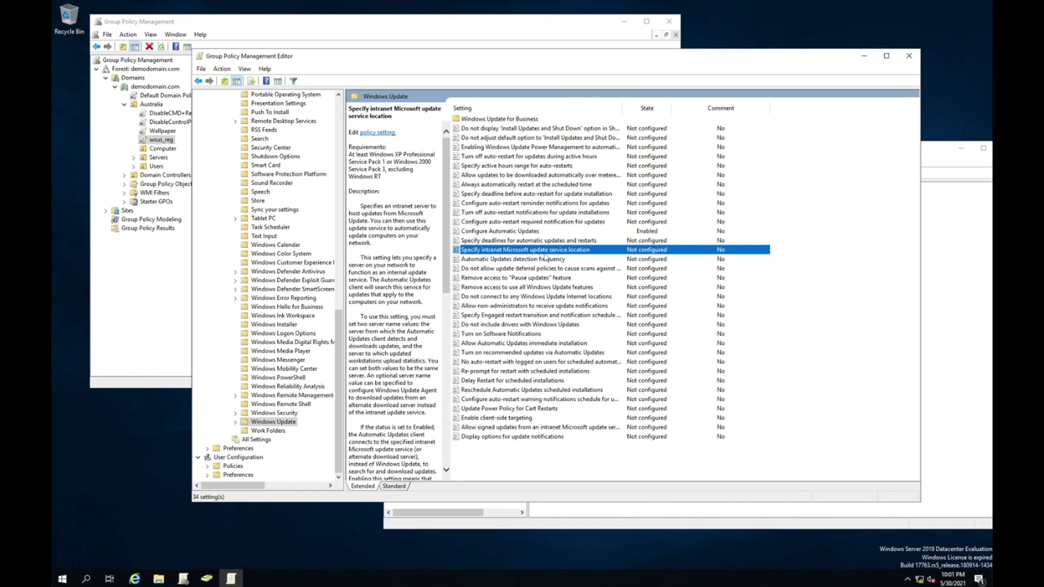
double_click(572, 254)
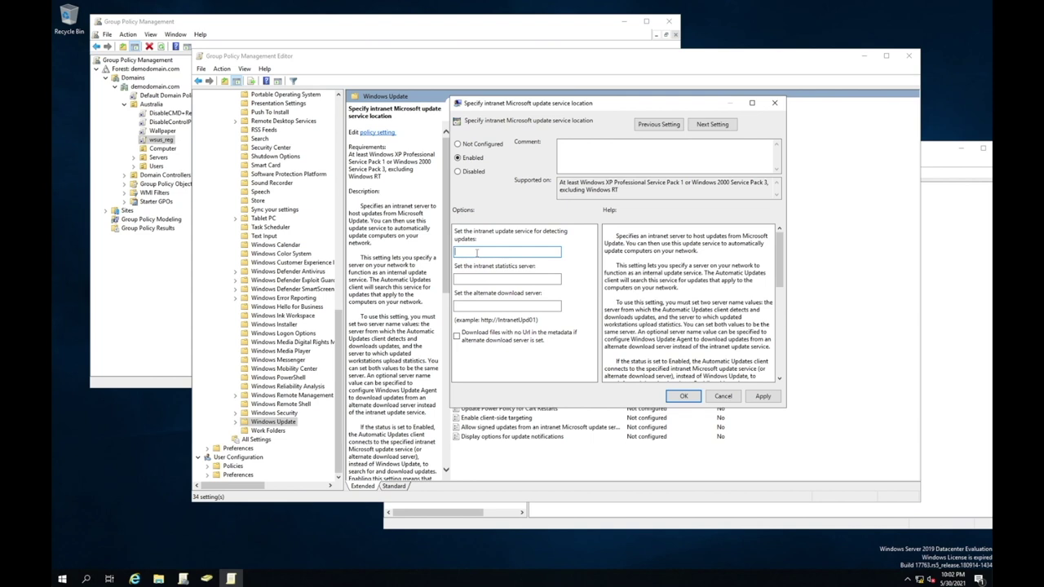
text(http://wsus.demodomain.com:8530)
drag(554, 251, 448, 253)
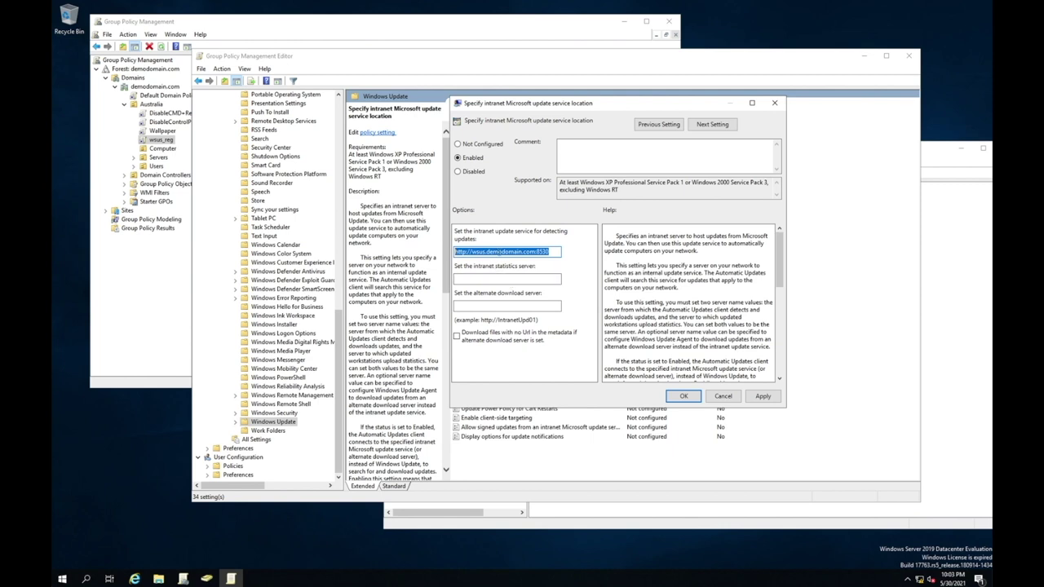
right_click(506, 253)
click(522, 277)
click(485, 278)
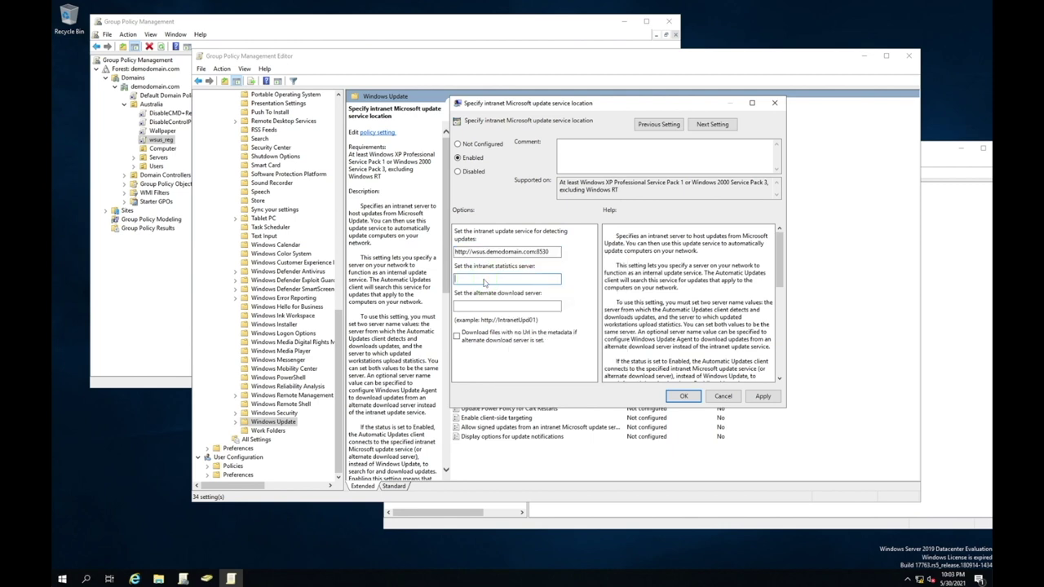